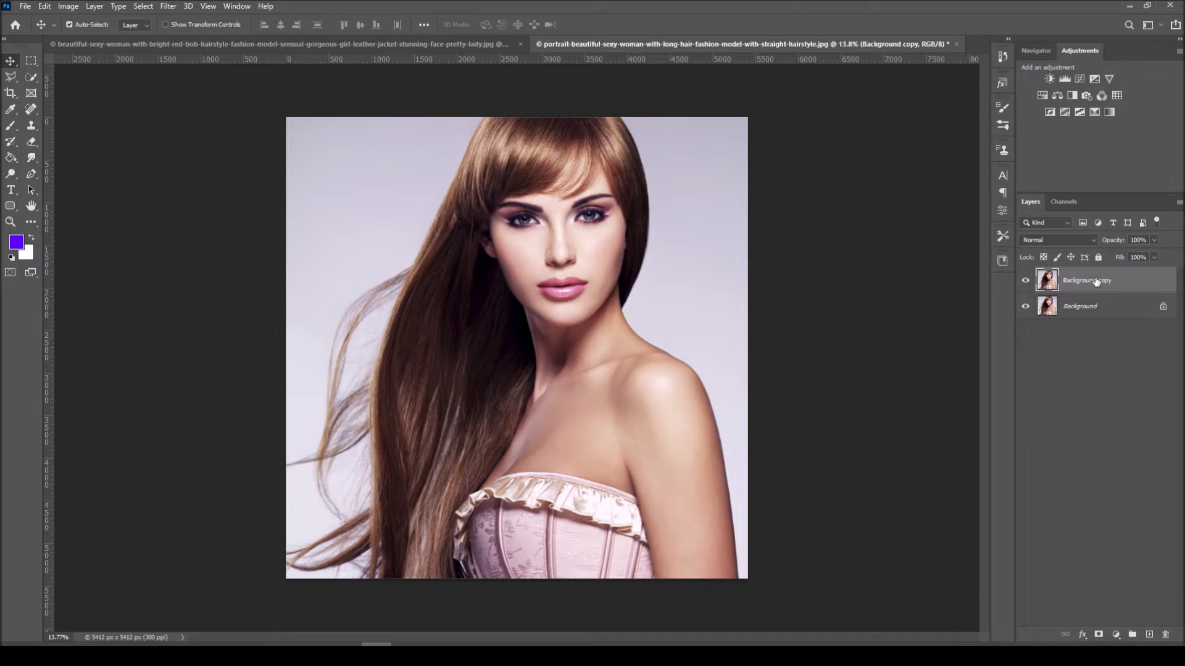
- Brighten the dark areas of the background copy layer with a Shadows/Highlights adjustment, setting the shadows amount to 51%
{"action": "scroll", "coordinate": [587, 282], "scroll_direction": "up", "scroll_amount": 1}
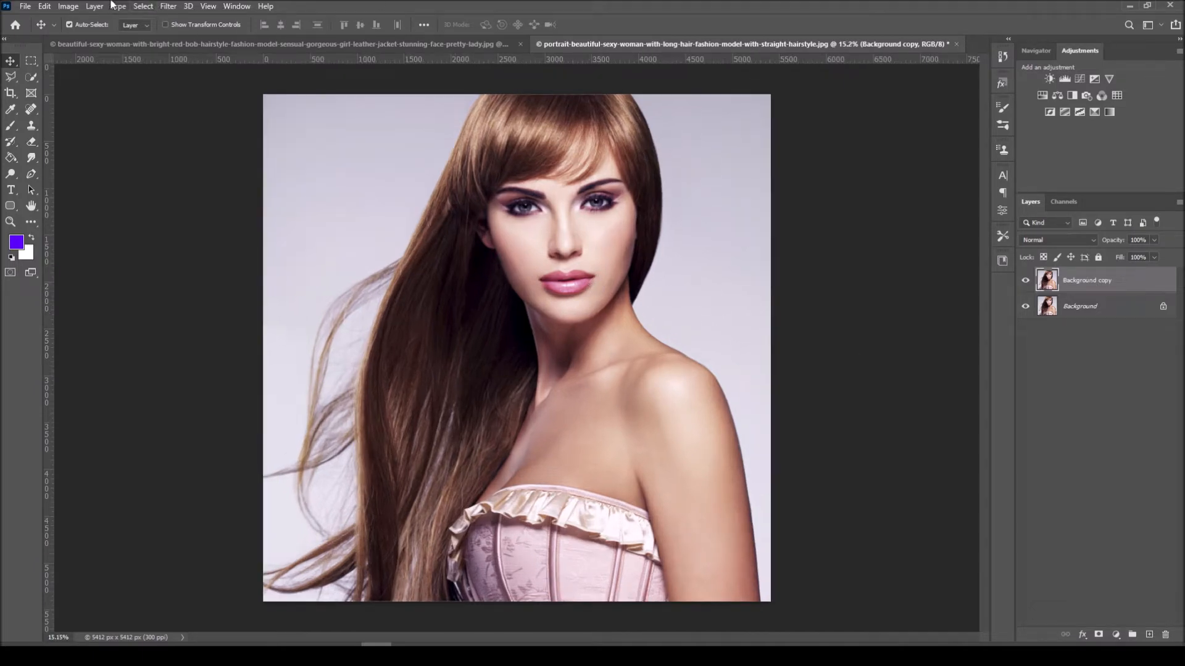
{"action": "left_click", "coordinate": [68, 6]}
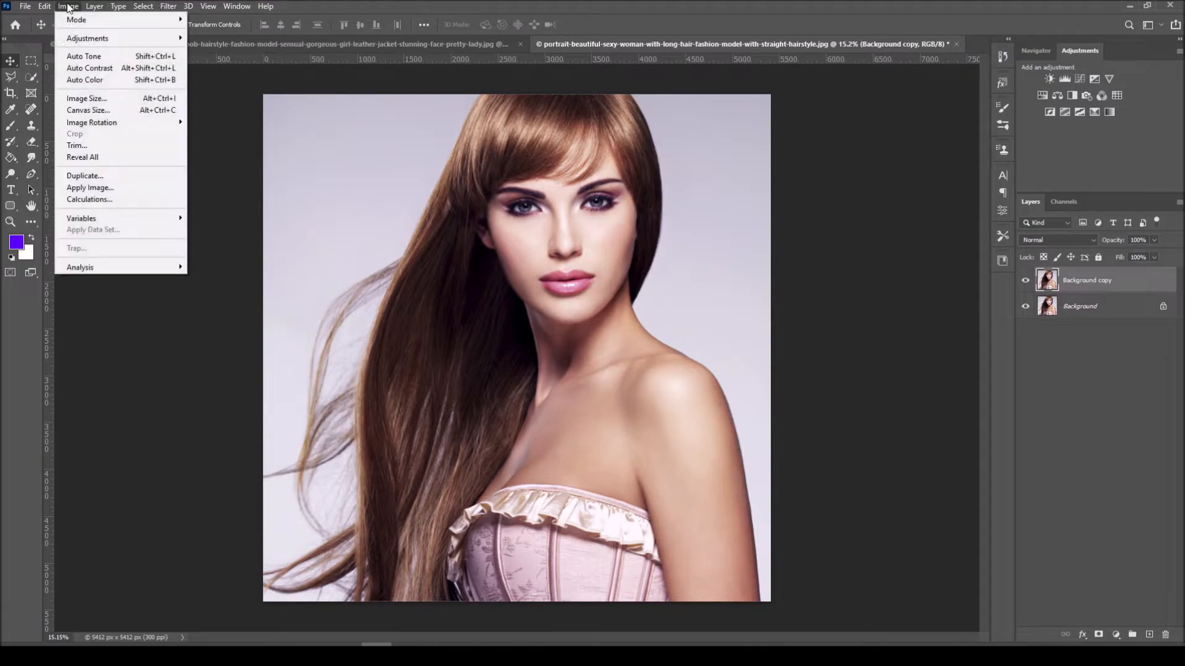
{"action": "mouse_move", "coordinate": [83, 38]}
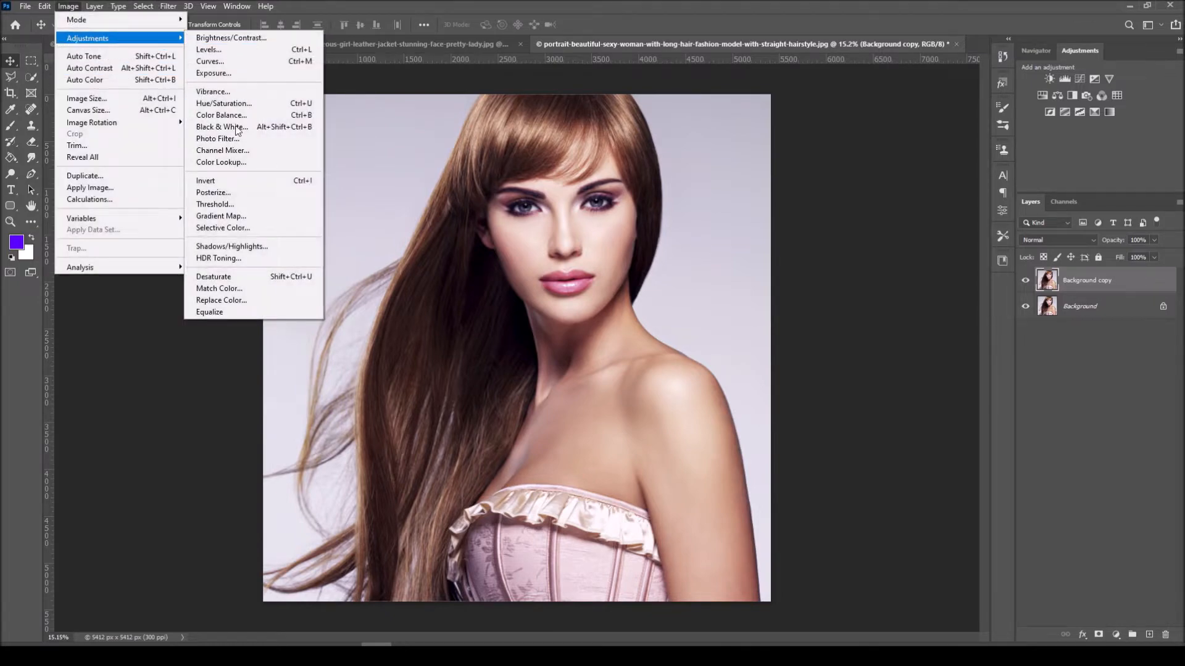
{"action": "left_click", "coordinate": [251, 247]}
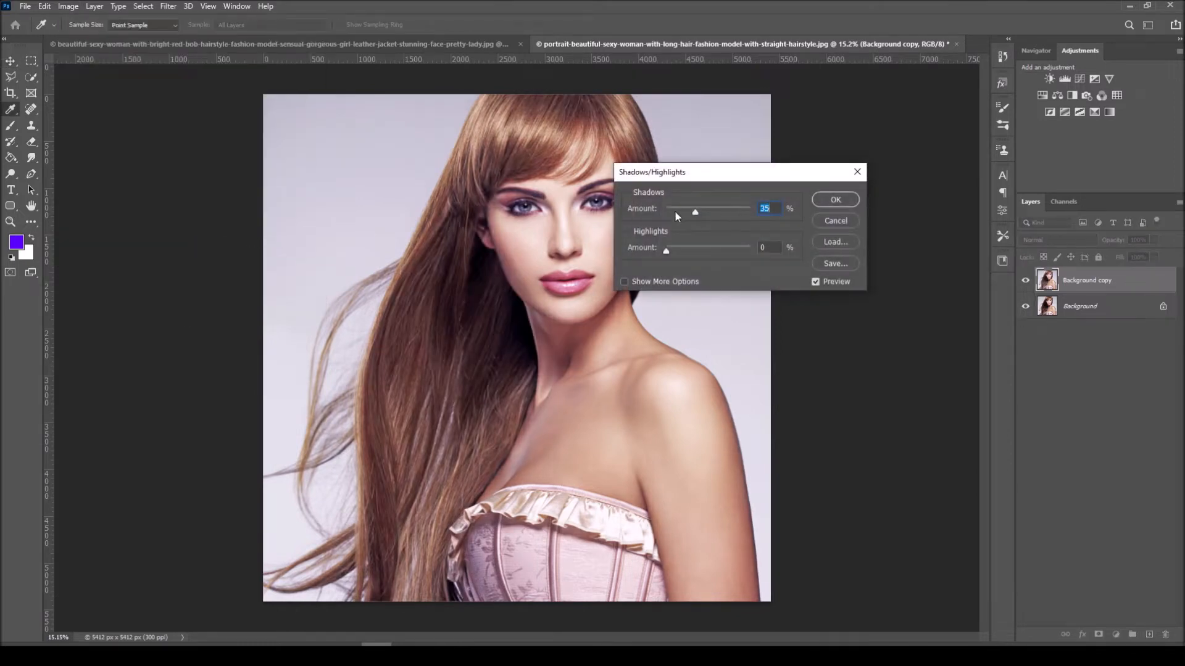
{"action": "left_click_drag", "start_coordinate": [691, 210], "coordinate": [698, 210]}
{"action": "key", "text": "Up"}
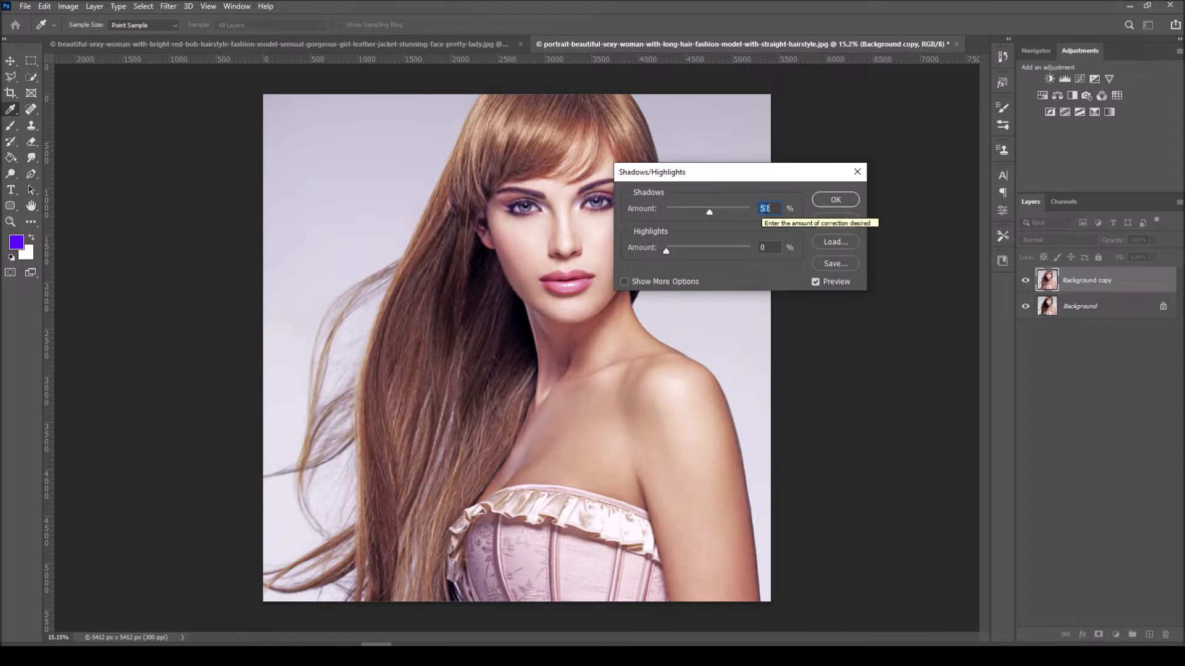
{"action": "left_click", "coordinate": [833, 200]}
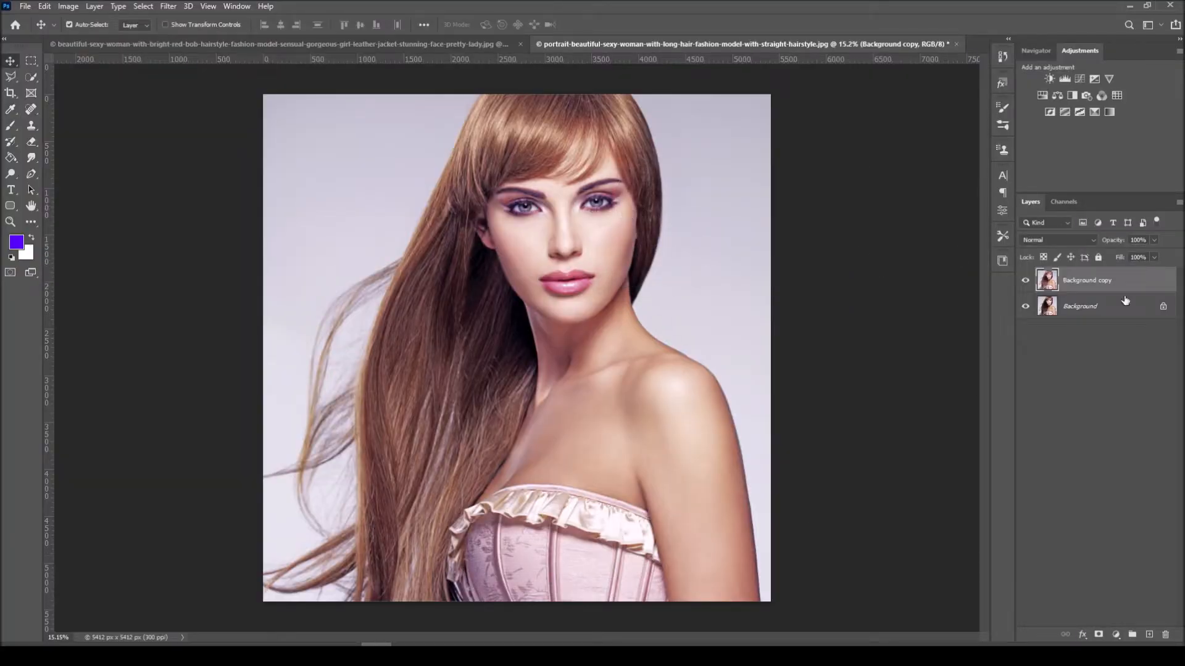
- Duplicate the brightened background copy layer and apply a High Pass filter to the duplicate, using a radius larger than 10 pixels
{"action": "left_click_drag", "start_coordinate": [1086, 288], "coordinate": [1143, 627]}
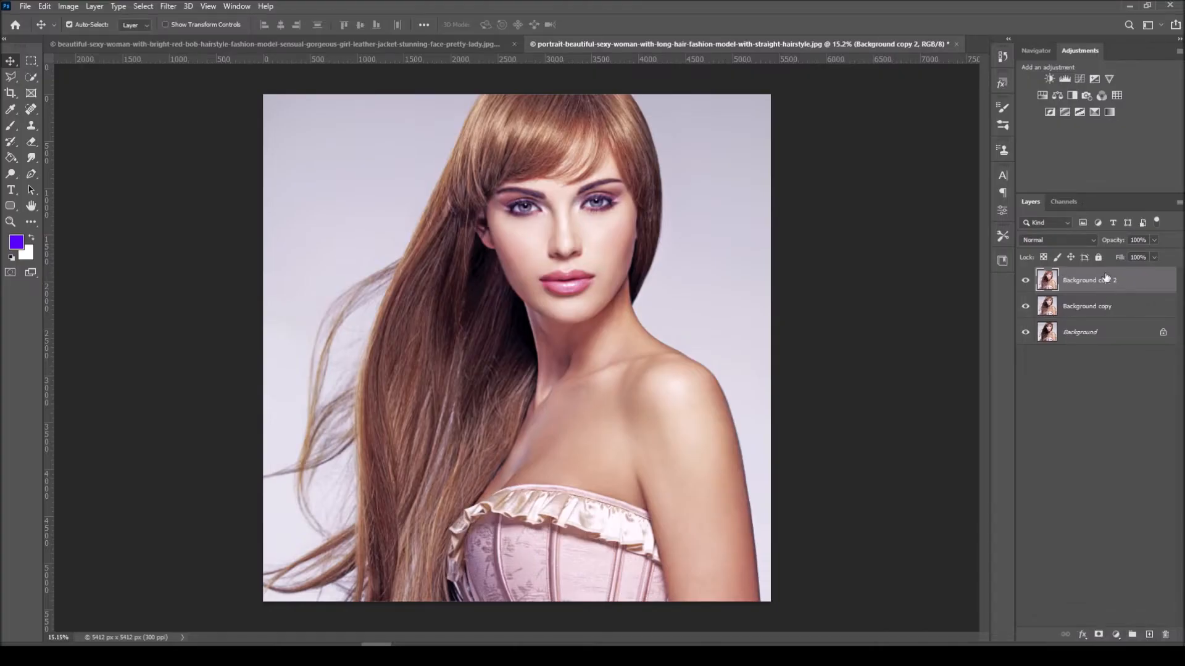
{"action": "left_click", "coordinate": [173, 6]}
{"action": "mouse_move", "coordinate": [200, 272]}
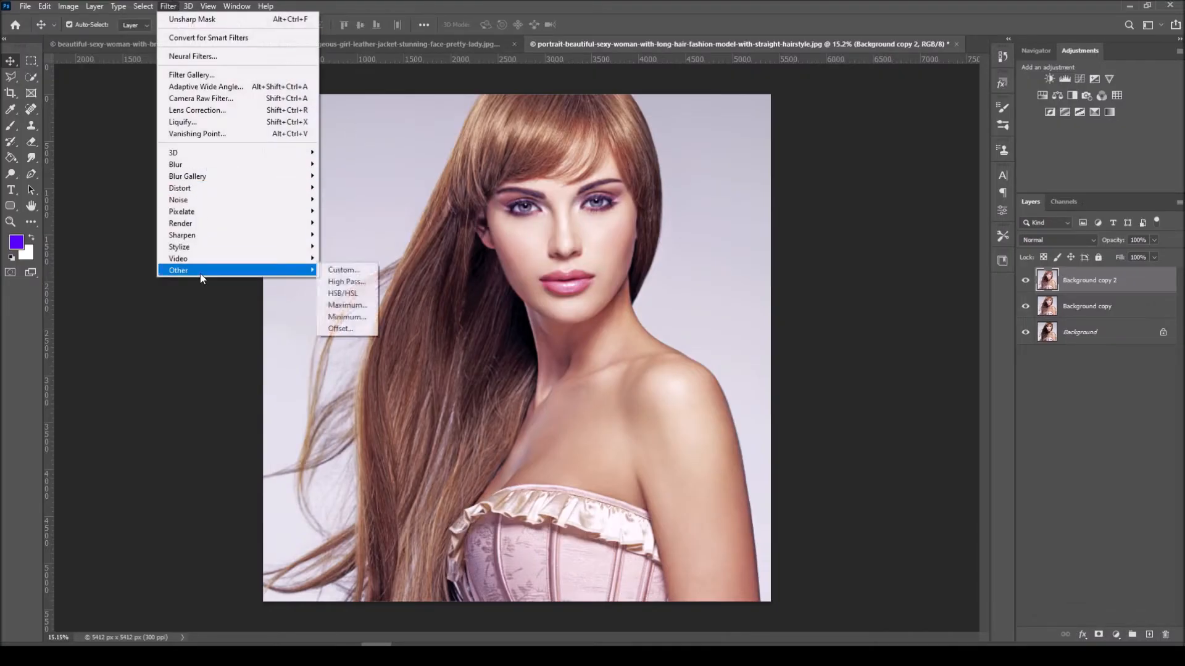
{"action": "left_click", "coordinate": [339, 282]}
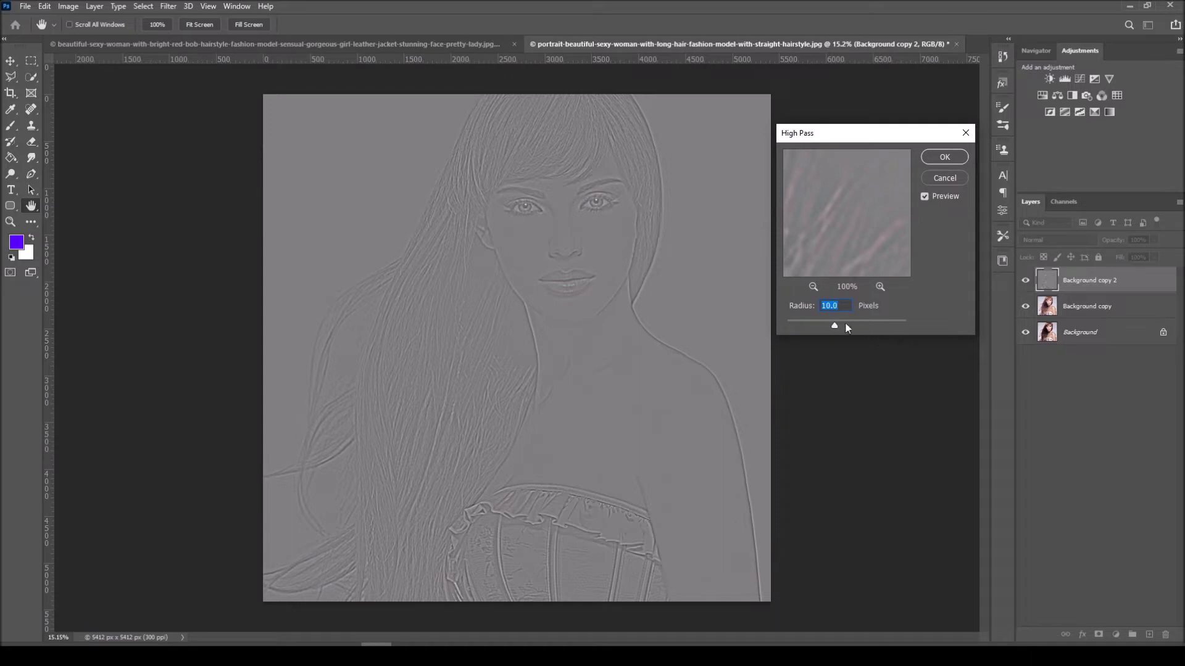
{"action": "left_click", "coordinate": [846, 325]}
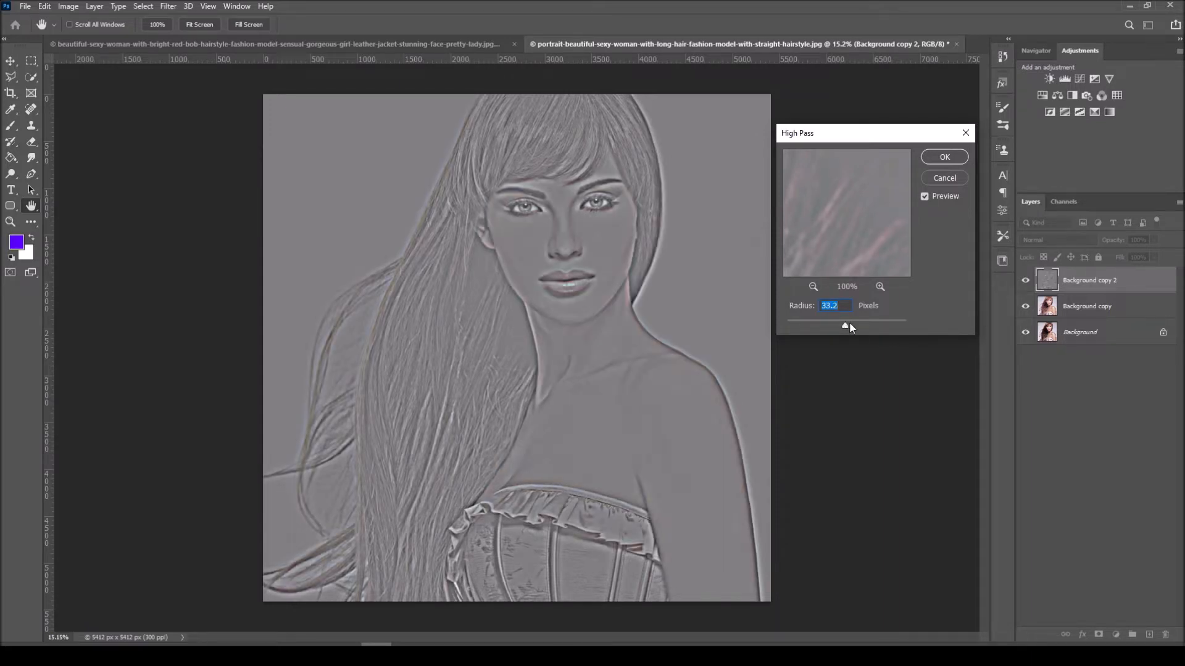
{"action": "left_click_drag", "start_coordinate": [850, 327], "coordinate": [848, 328]}
{"action": "key", "text": "Up"}
{"action": "left_click", "coordinate": [937, 156]}
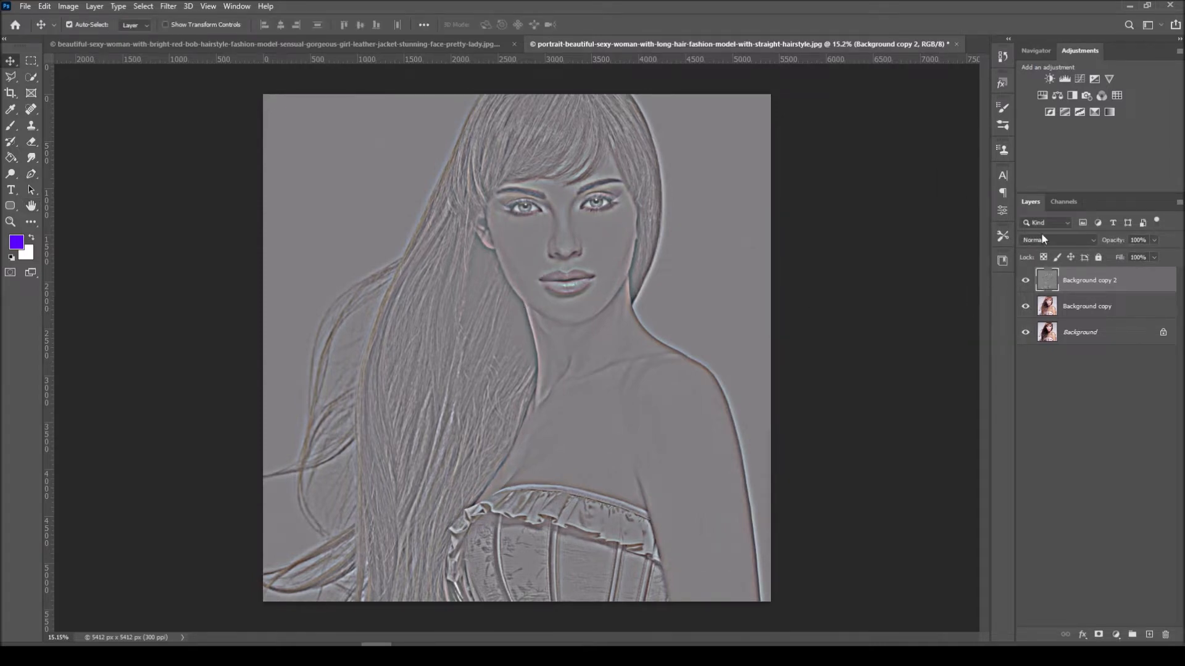
- Set the High Pass layer's blend mode to Overlay and merge it with the background copy layer beneath it
{"action": "left_click", "coordinate": [1041, 238]}
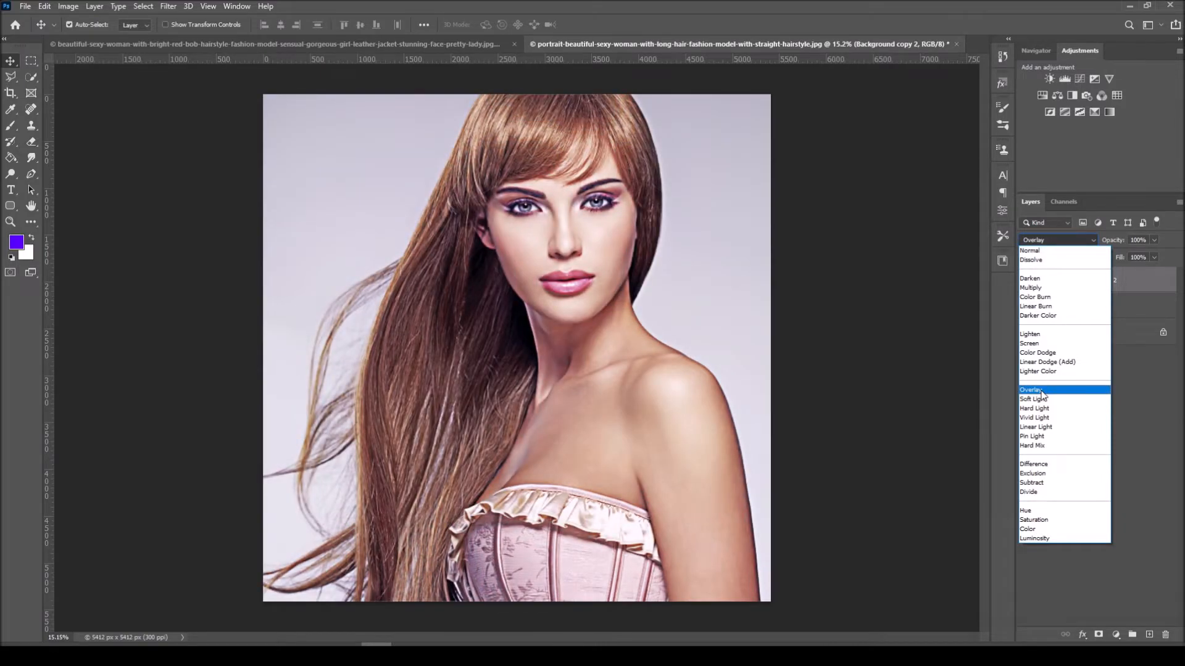
{"action": "left_click", "coordinate": [1041, 390]}
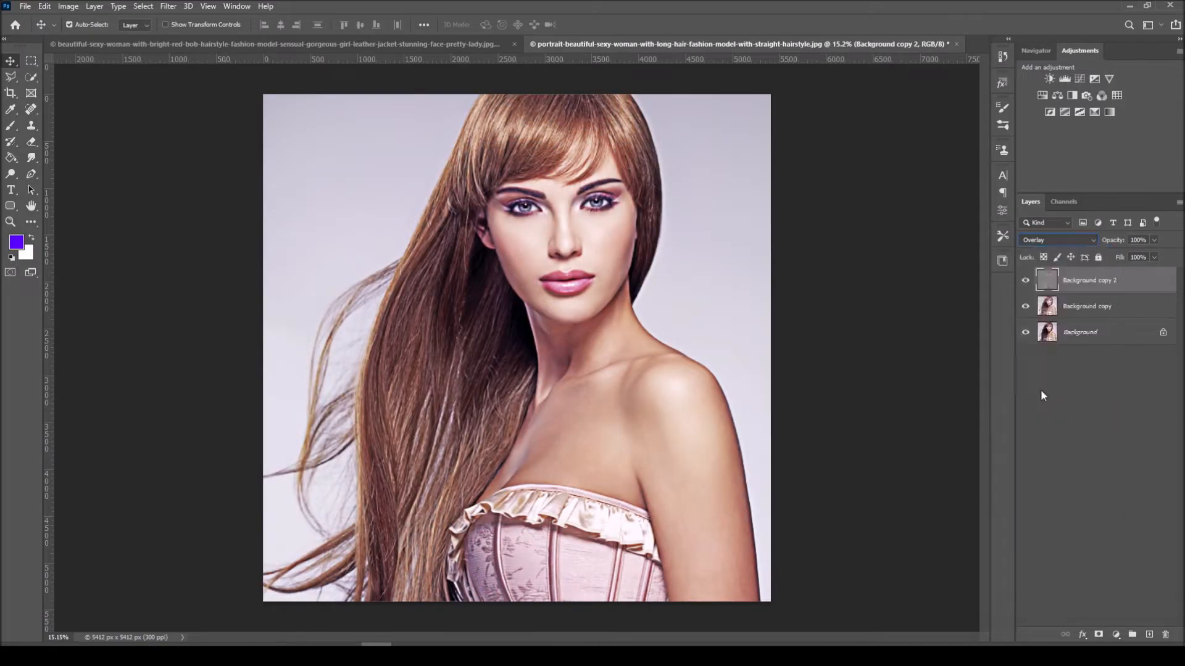
{"action": "left_click", "coordinate": [1095, 307], "text": "shift"}
{"action": "right_click", "coordinate": [1093, 281]}
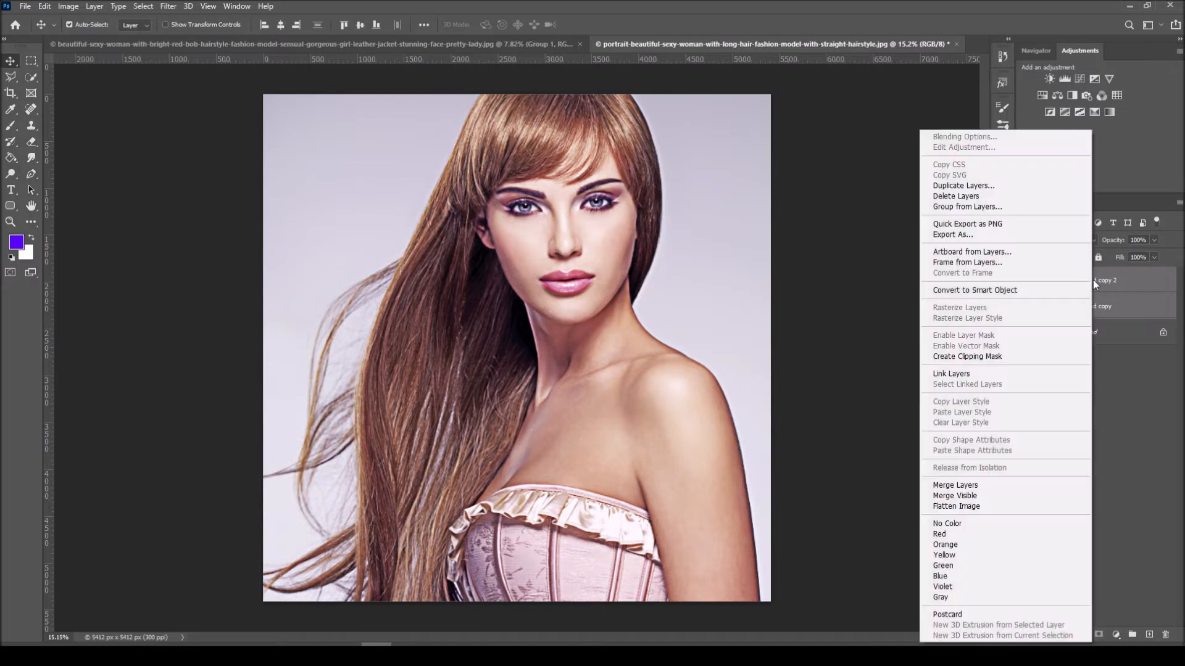
{"action": "left_click", "coordinate": [961, 485]}
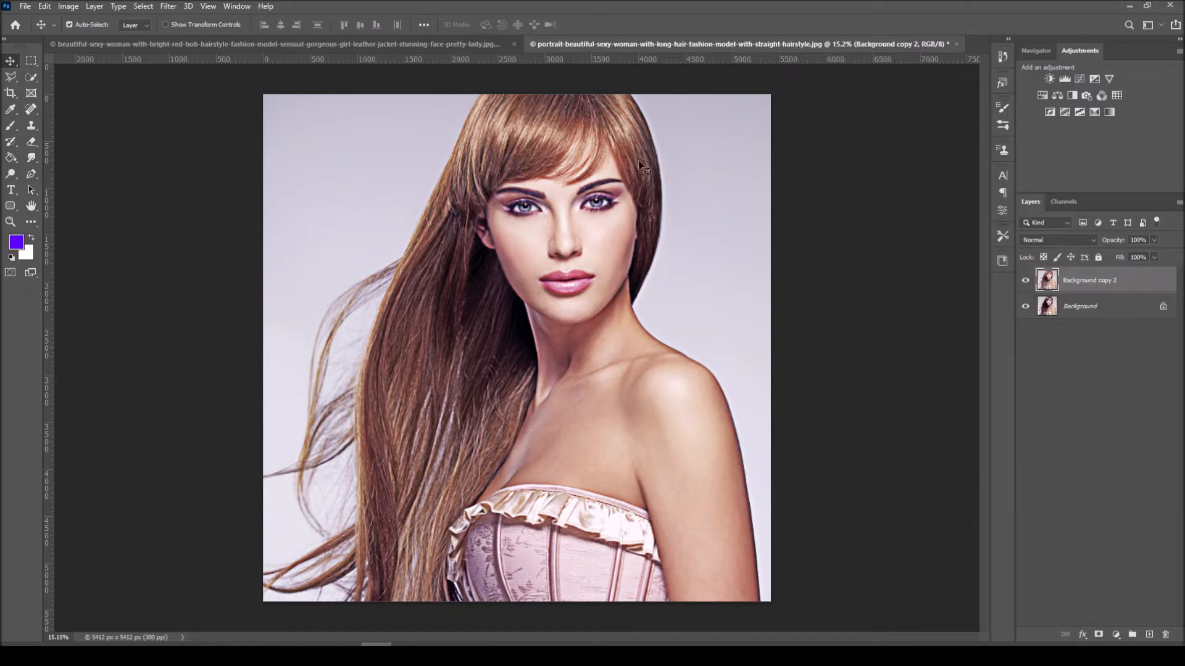
- Start an Unsharp Mask filter on the merged layer and set its amount to 500%
{"action": "left_click", "coordinate": [174, 7]}
{"action": "mouse_move", "coordinate": [174, 223]}
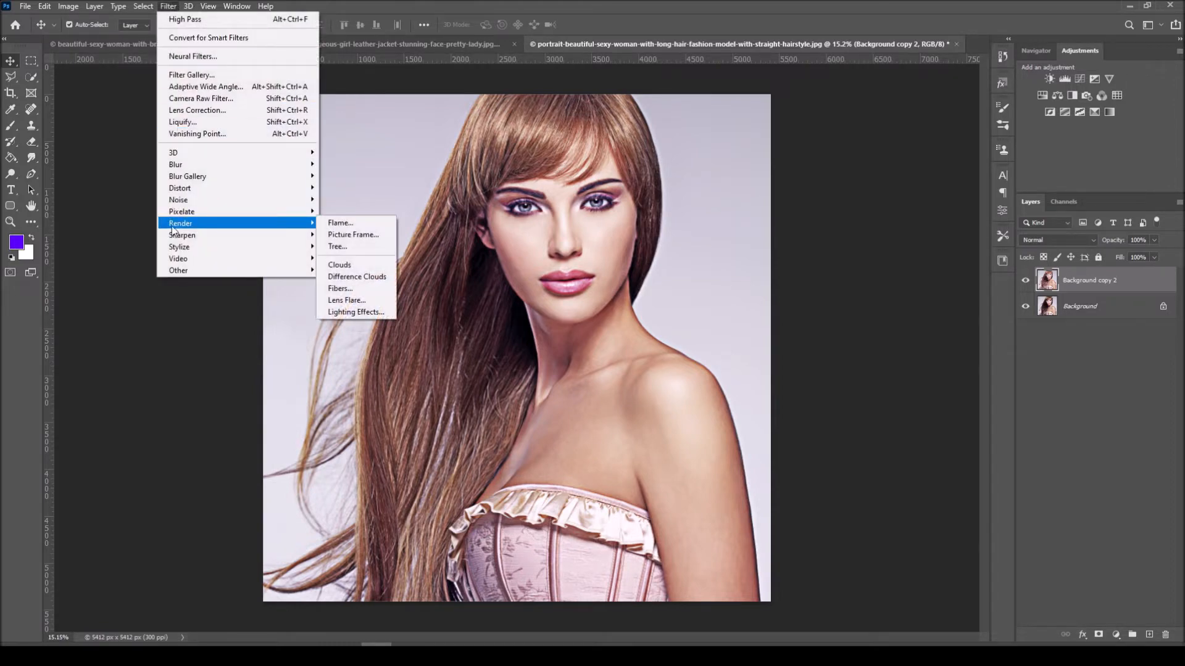
{"action": "mouse_move", "coordinate": [185, 246]}
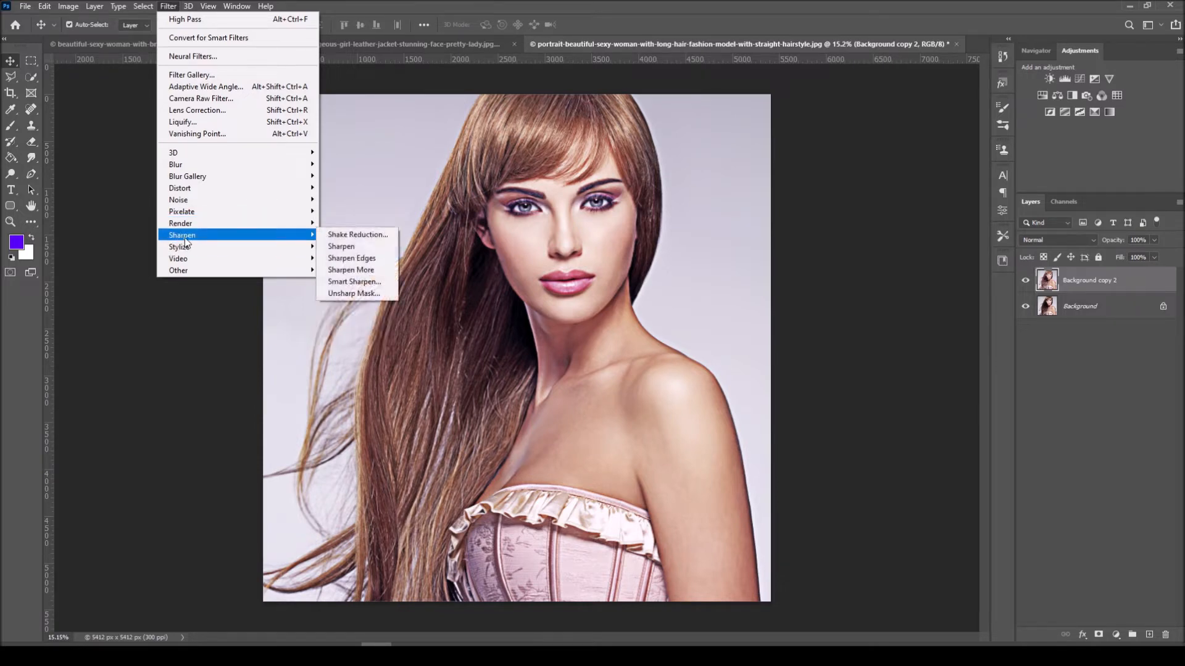
{"action": "left_click", "coordinate": [347, 294]}
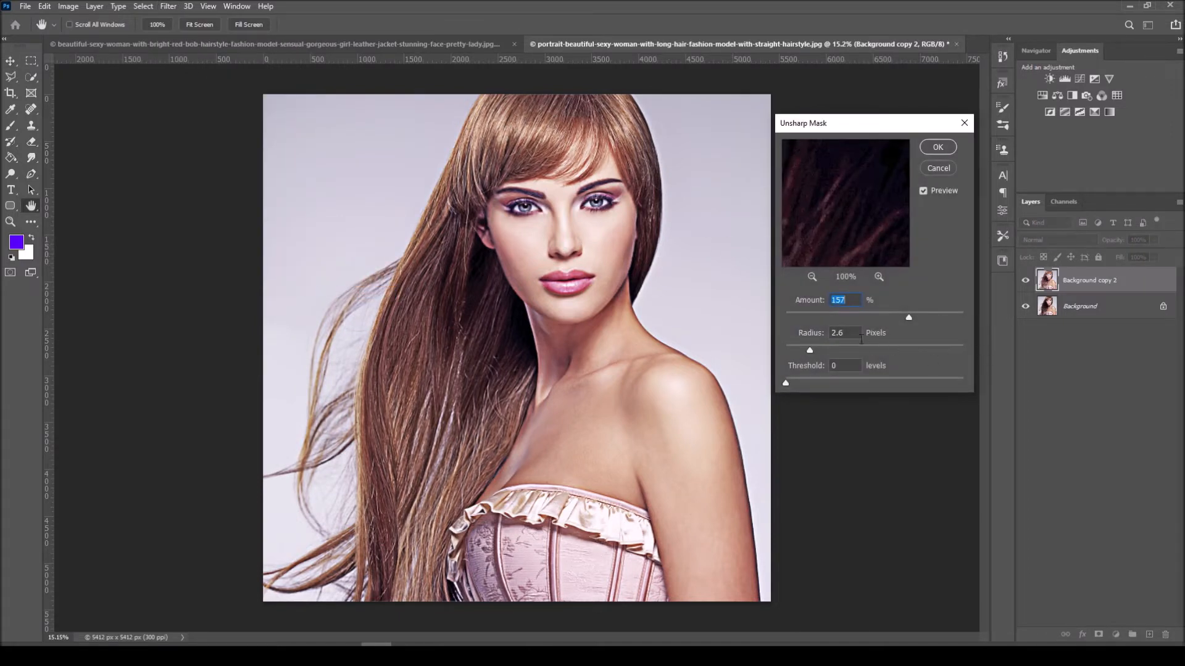
{"action": "left_click_drag", "start_coordinate": [907, 316], "coordinate": [942, 316]}
{"action": "left_click_drag", "start_coordinate": [943, 316], "coordinate": [1003, 312]}
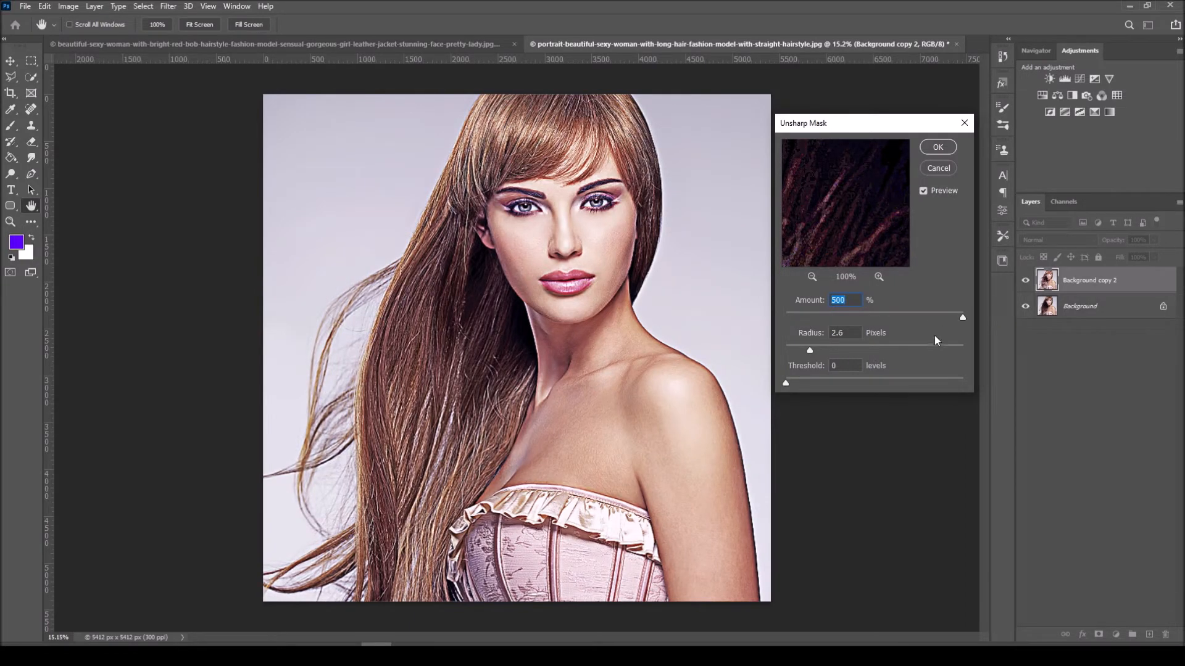
- Set the Unsharp Mask radius to 3.2 pixels, checking the face in the filter preview, and apply the filter
{"action": "mouse_move", "coordinate": [811, 353]}
{"action": "left_mouse_down"}
{"action": "mouse_move", "coordinate": [851, 353]}
{"action": "mouse_move", "coordinate": [825, 354]}
{"action": "left_mouse_up"}
{"action": "left_click", "coordinate": [812, 277]}
{"action": "left_click", "coordinate": [812, 277]}
{"action": "left_click", "coordinate": [812, 278]}
{"action": "left_click", "coordinate": [813, 277]}
{"action": "left_click_drag", "start_coordinate": [844, 178], "coordinate": [825, 202]}
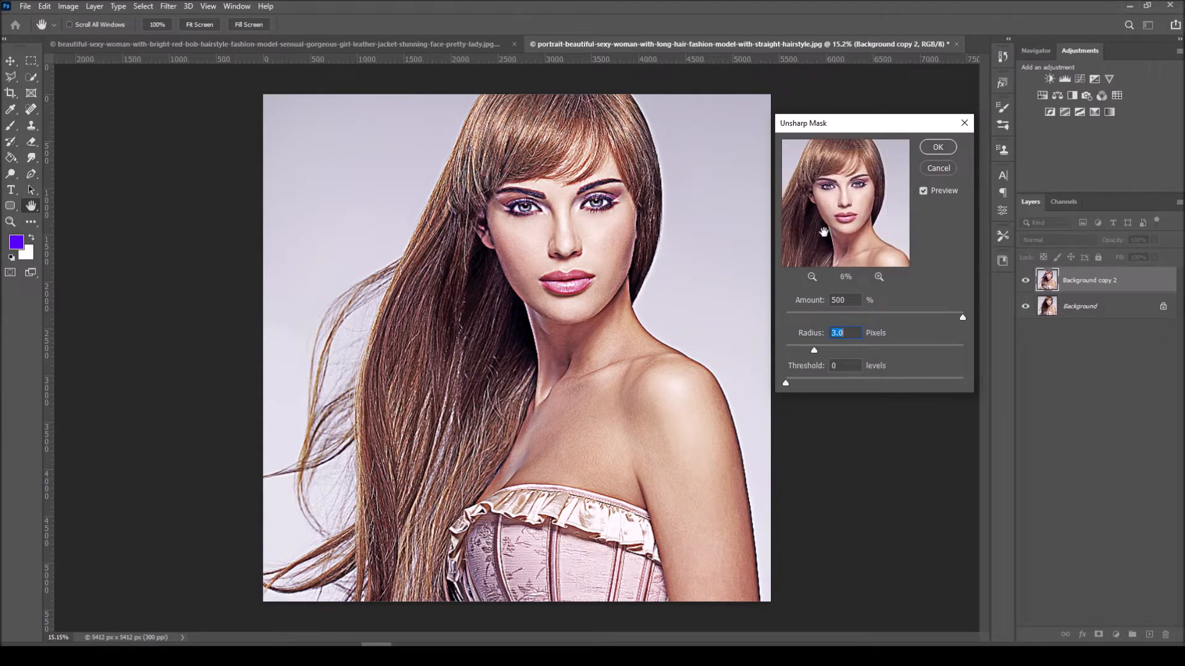
{"action": "left_click", "coordinate": [878, 277]}
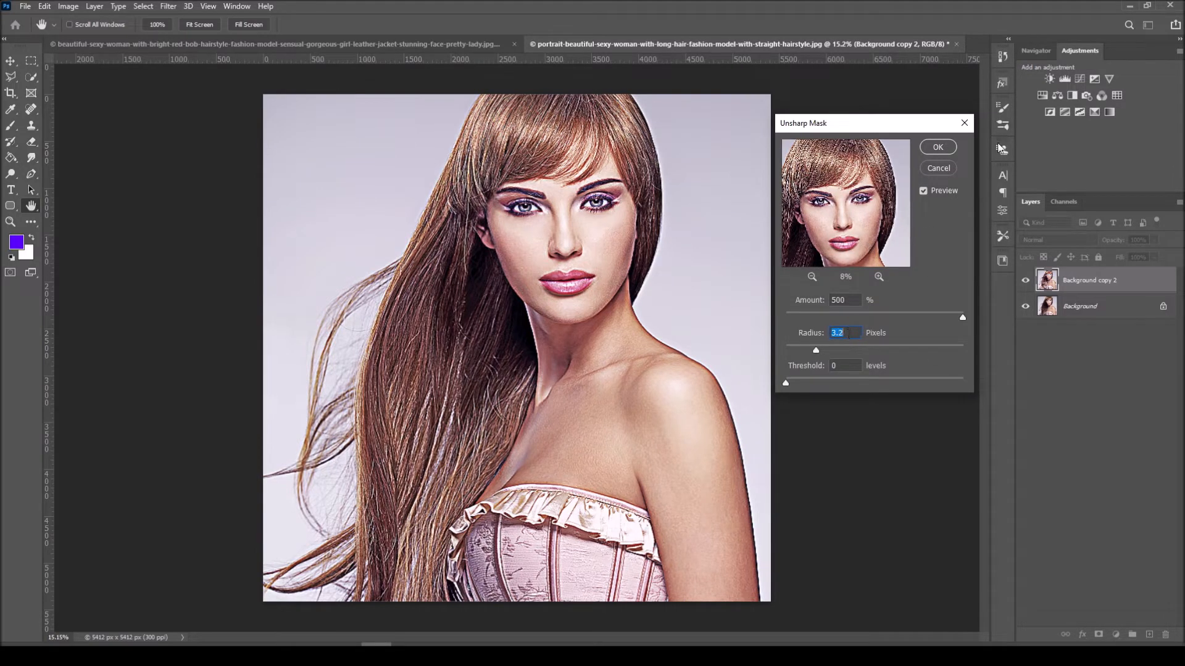
{"action": "left_click", "coordinate": [937, 147]}
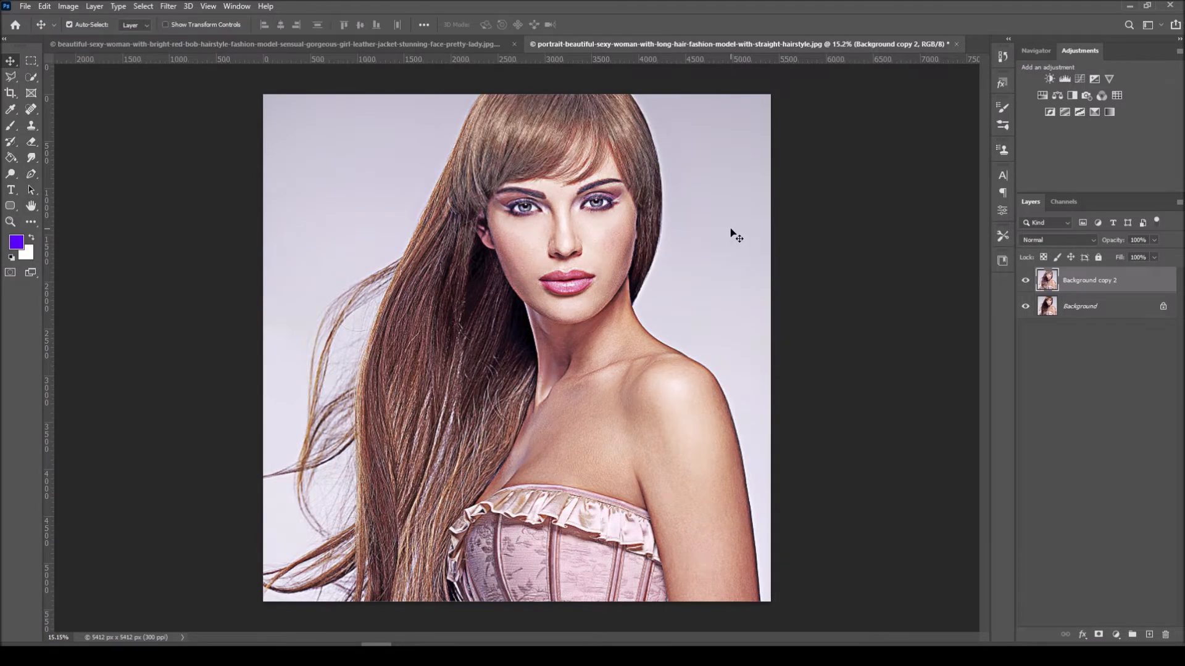
- Apply the Diffuse stylize filter to the sharpened layer
{"action": "scroll", "coordinate": [599, 223], "scroll_direction": "up", "scroll_amount": 10}
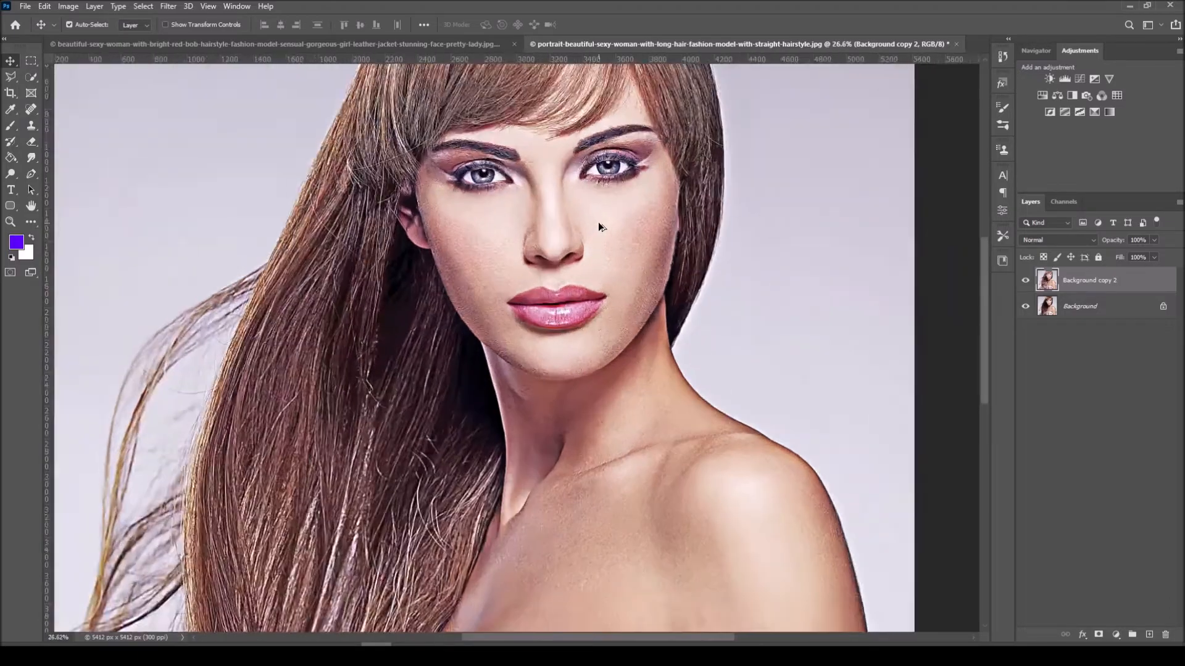
{"action": "scroll", "coordinate": [610, 401], "scroll_direction": "down", "scroll_amount": 10}
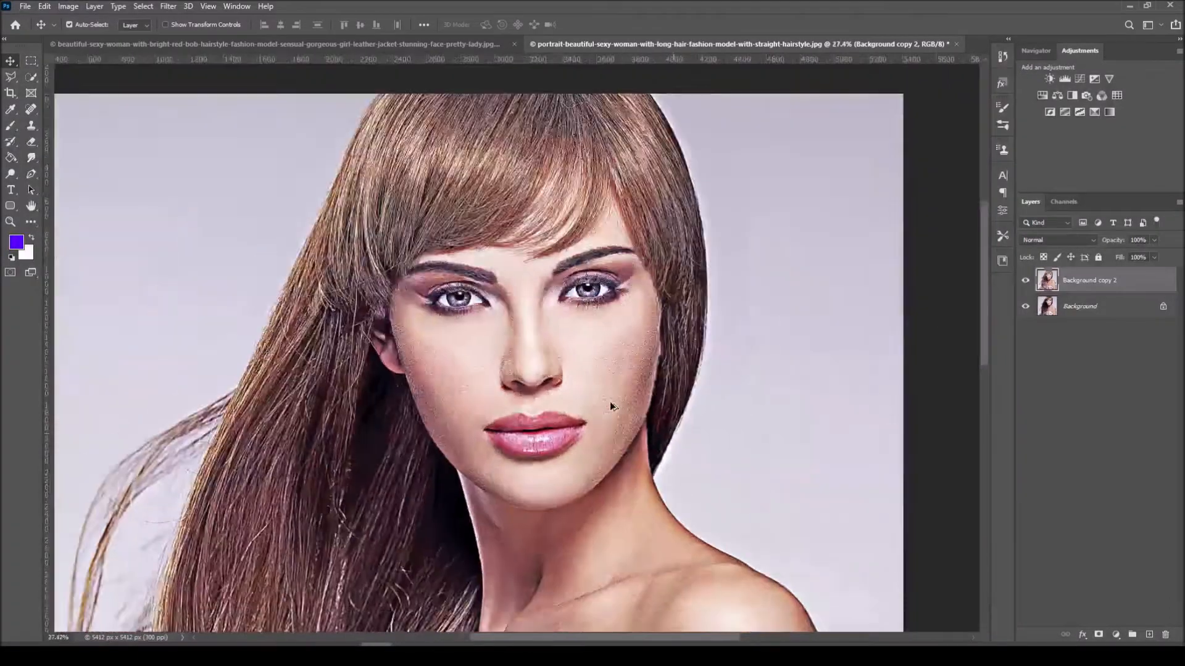
{"action": "scroll", "coordinate": [610, 401], "scroll_direction": "up", "scroll_amount": 2}
{"action": "scroll", "coordinate": [606, 373], "scroll_direction": "down", "scroll_amount": 3}
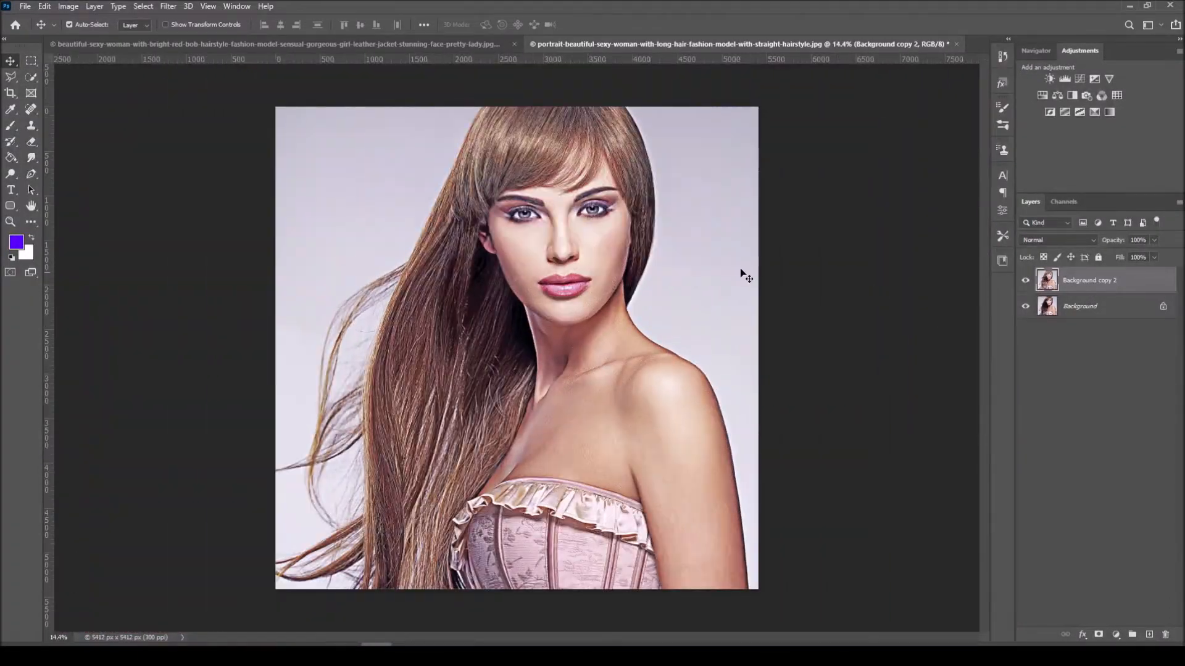
{"action": "left_click", "coordinate": [168, 6]}
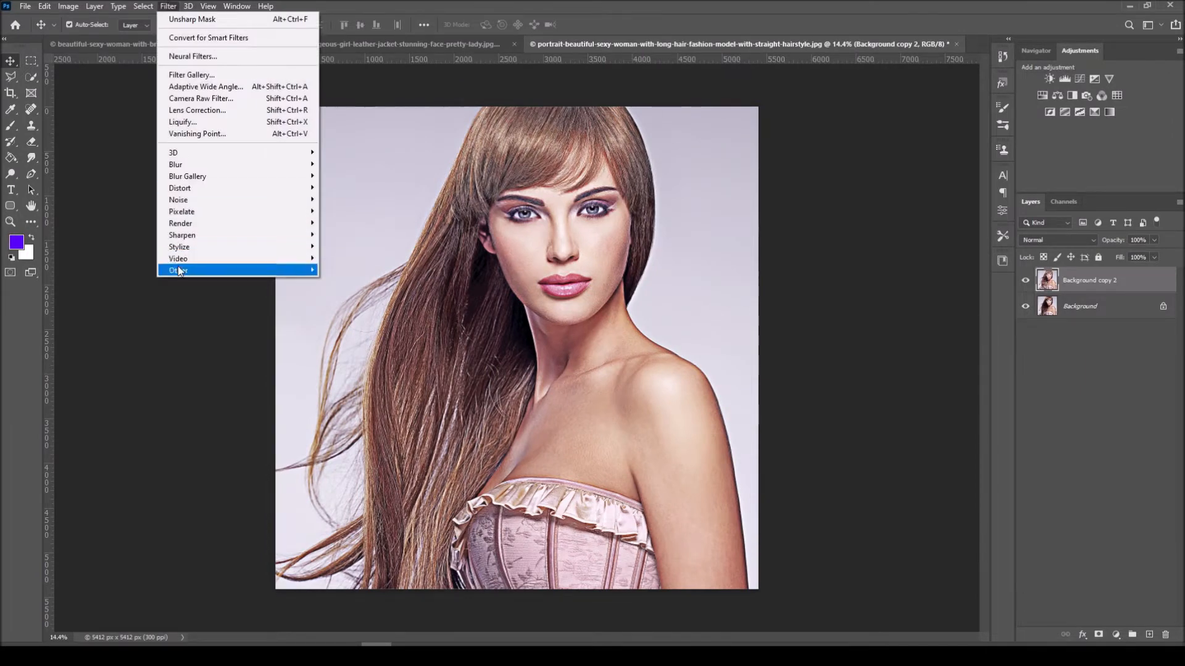
{"action": "mouse_move", "coordinate": [185, 259]}
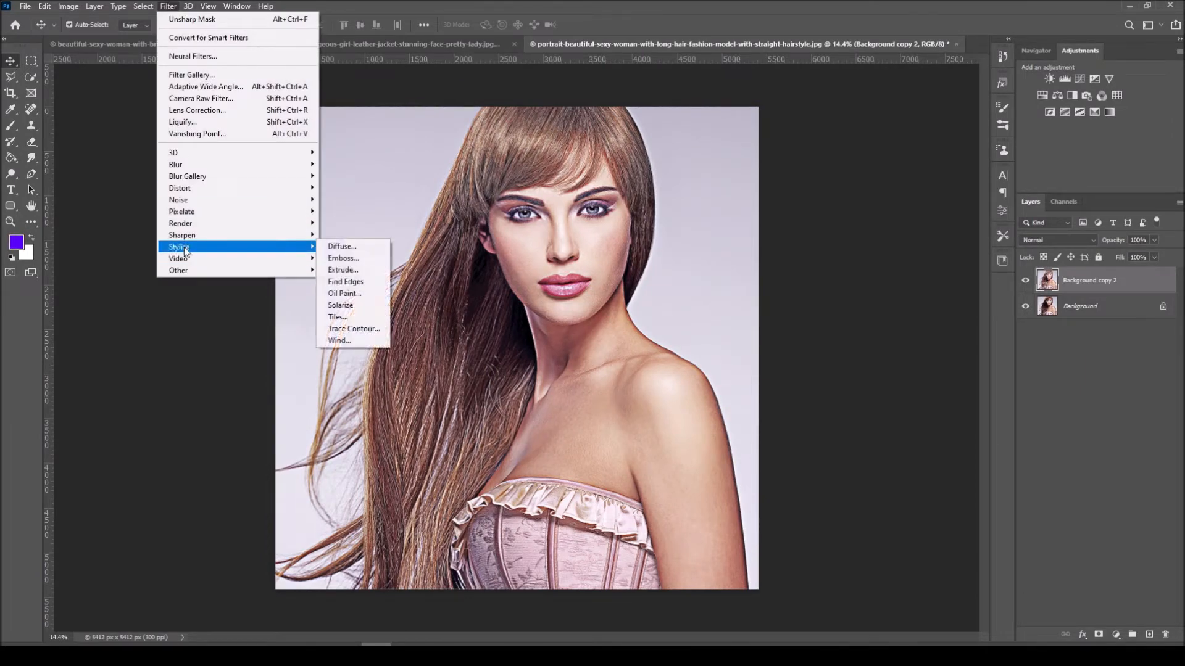
{"action": "left_click", "coordinate": [340, 247]}
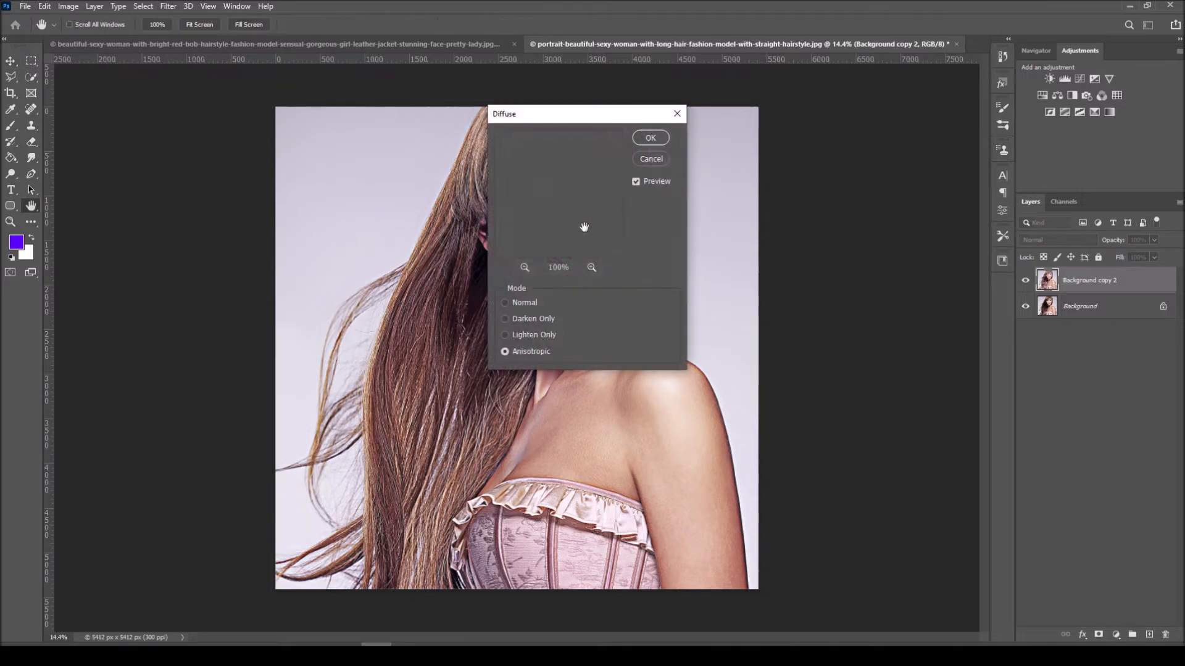
{"action": "left_click_drag", "start_coordinate": [549, 114], "coordinate": [785, 135]}
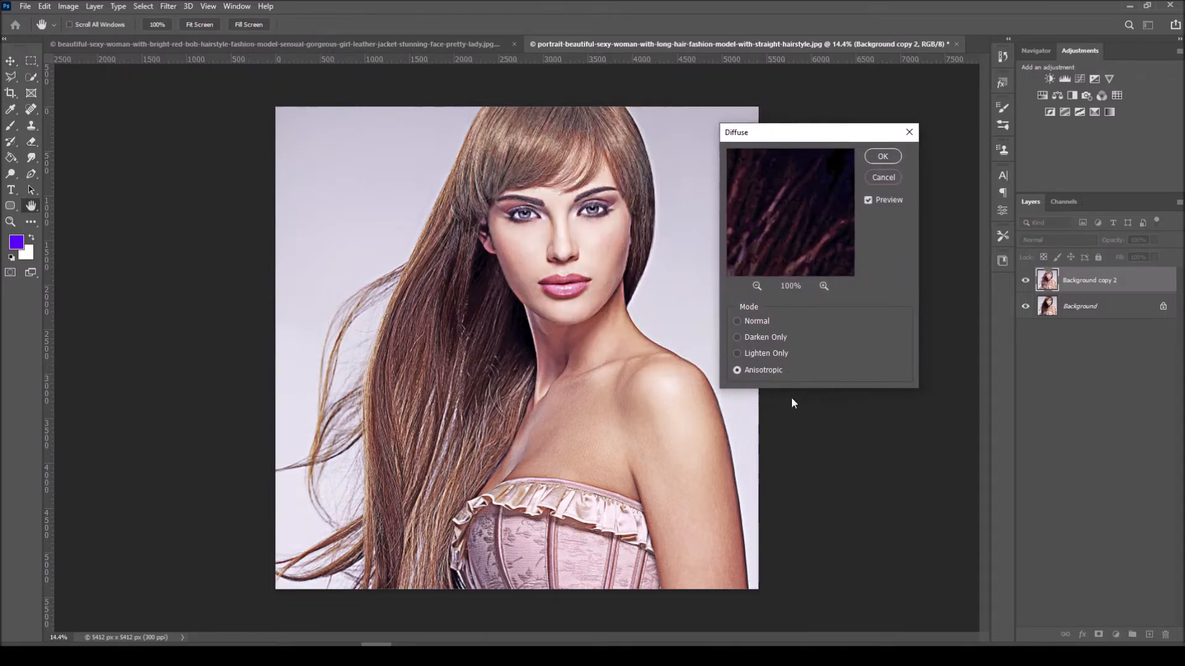
{"action": "left_click", "coordinate": [767, 319]}
{"action": "left_click", "coordinate": [883, 157]}
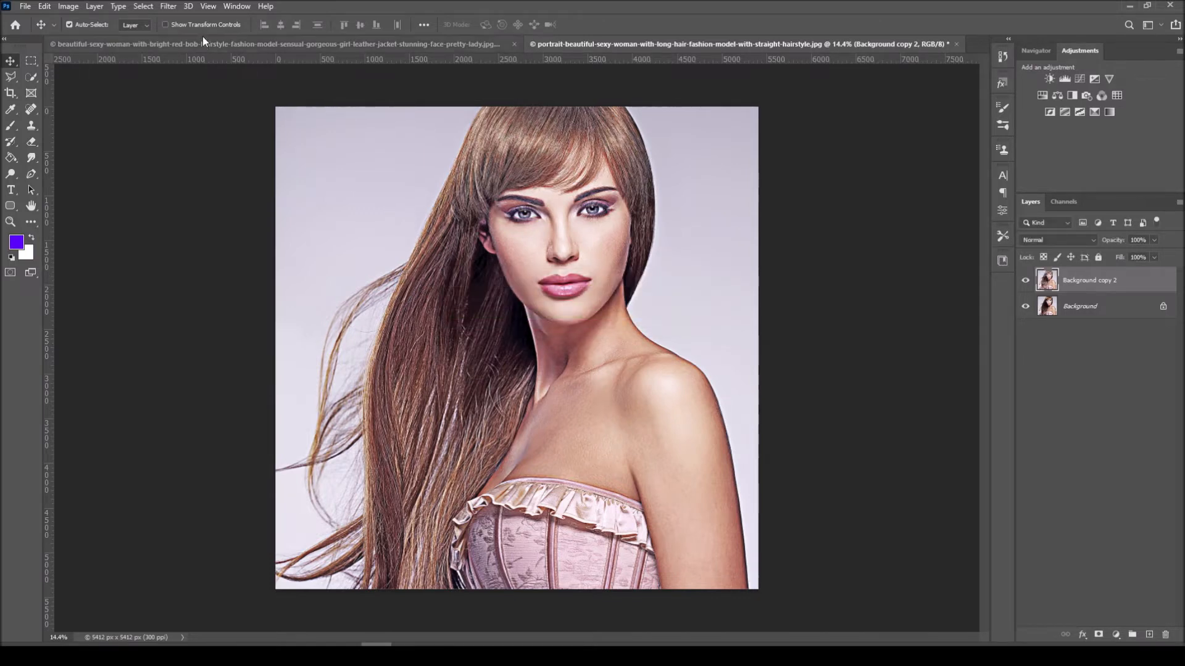
- Apply the Diffuse filter once more to the same layer and check the skin and hair texture up close
{"action": "left_click", "coordinate": [175, 9]}
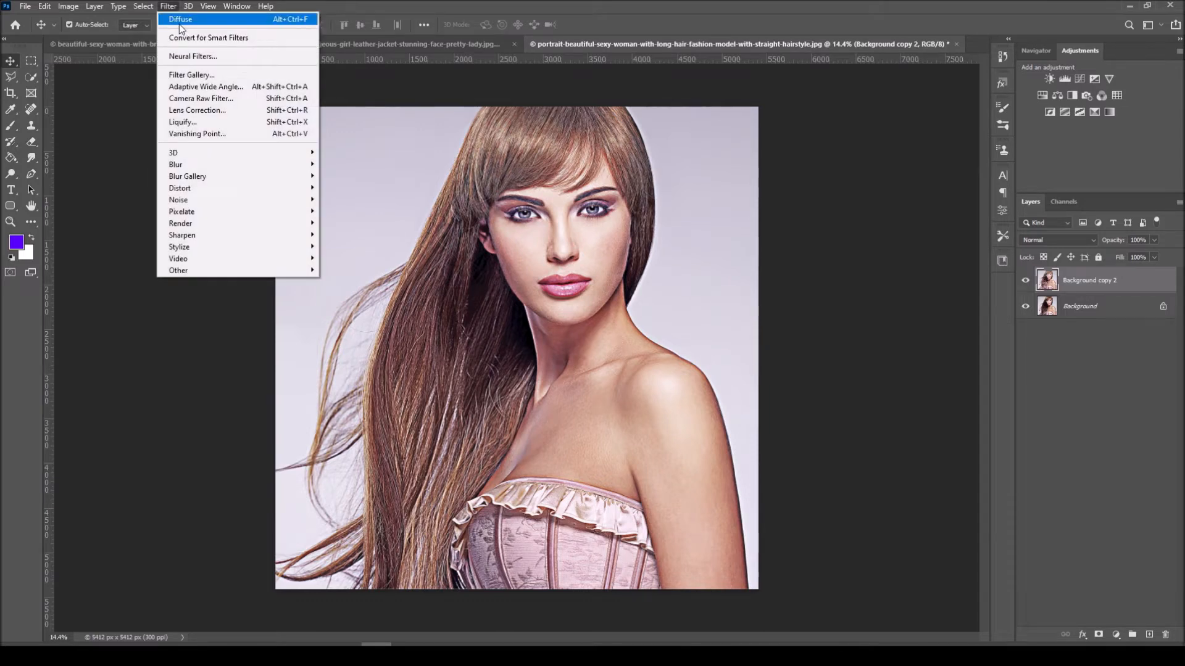
{"action": "left_click", "coordinate": [221, 23]}
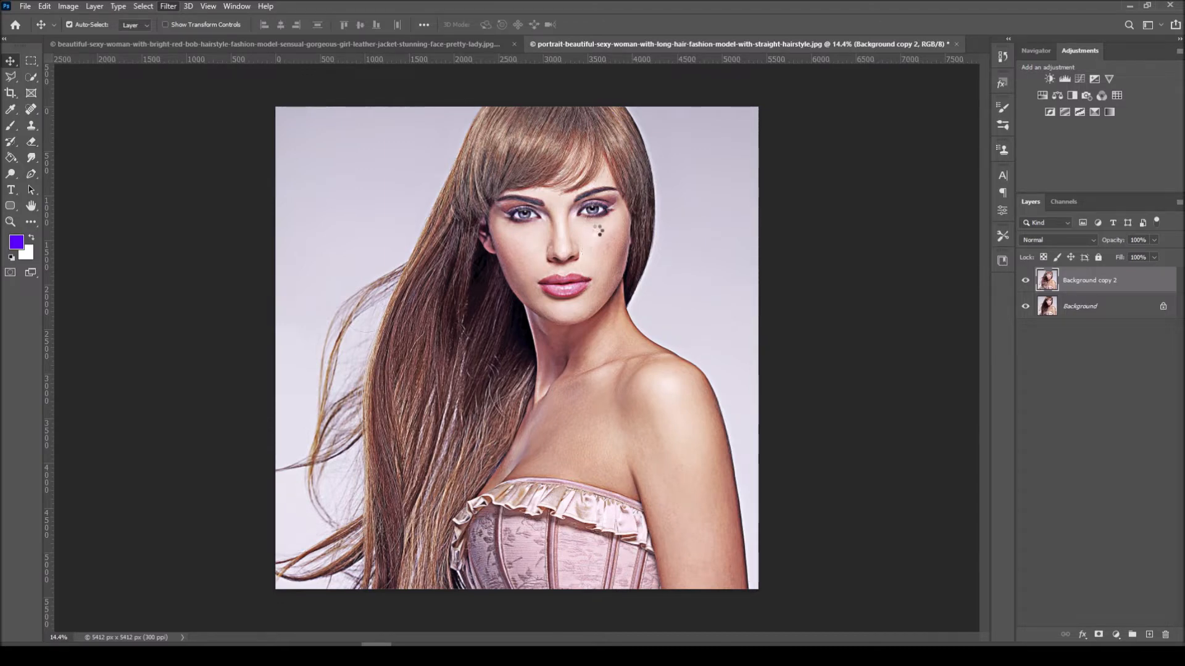
{"action": "scroll", "coordinate": [576, 241], "scroll_direction": "up", "scroll_amount": 6}
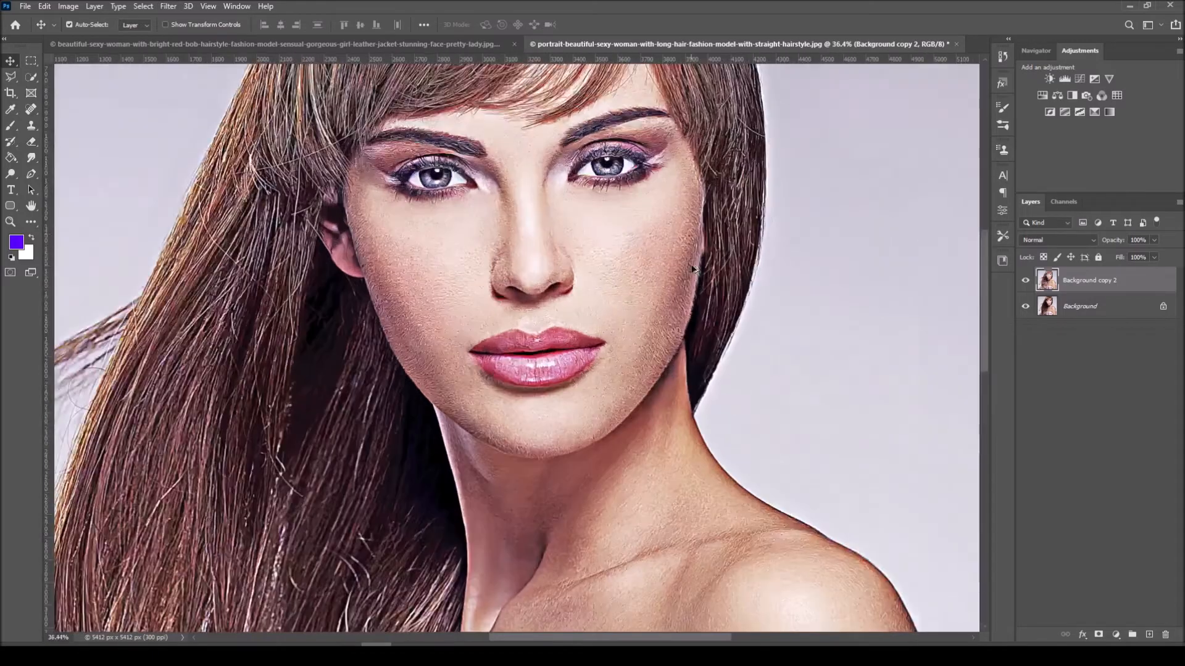
{"action": "scroll", "coordinate": [622, 225], "scroll_direction": "up", "scroll_amount": 2}
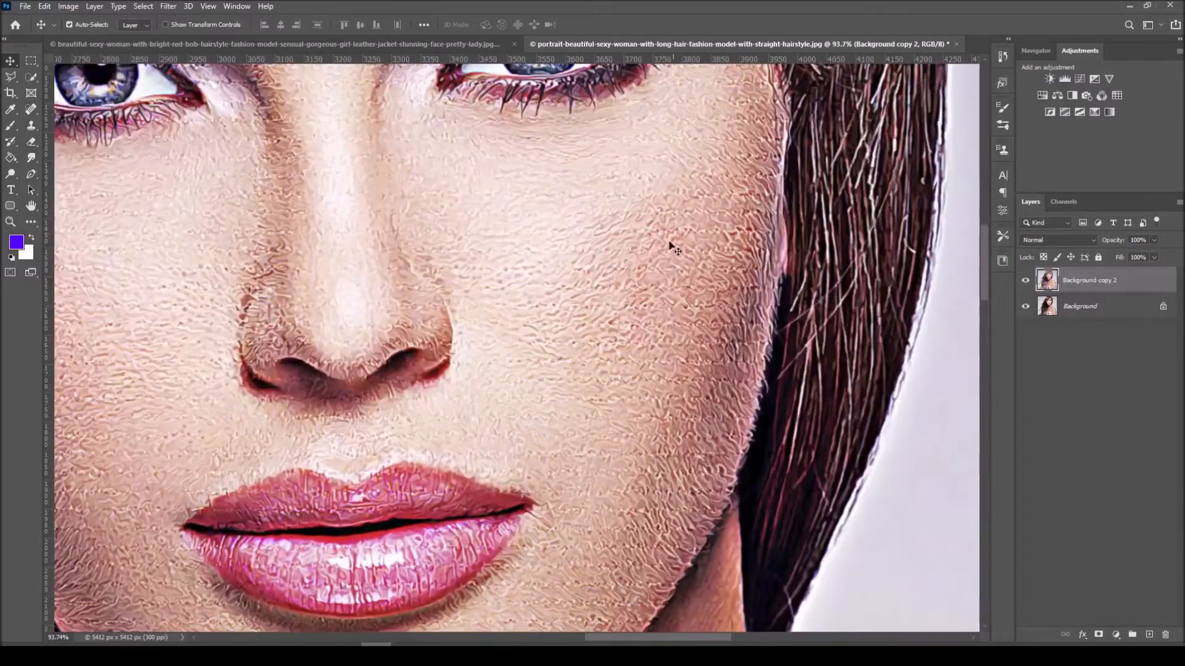
{"action": "scroll", "coordinate": [627, 260], "scroll_direction": "down", "scroll_amount": 3}
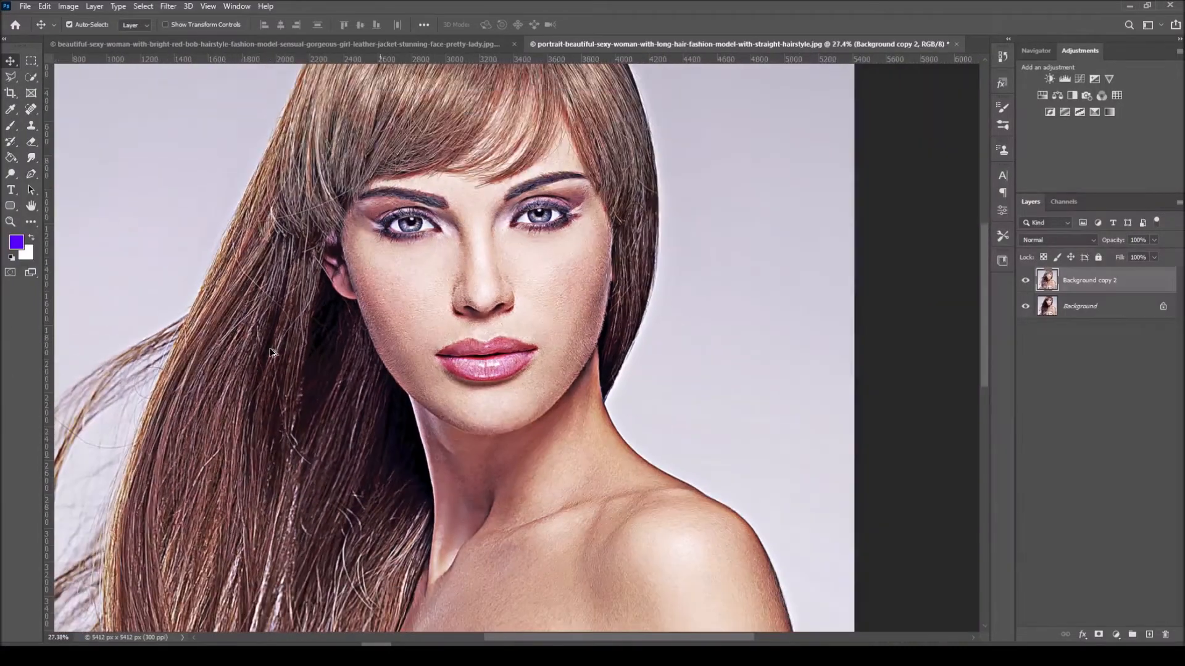
- Apply the Diffuse filter again to the Background copy 2 layer and check the cheek and hair texture up close
{"action": "scroll", "coordinate": [225, 281], "scroll_direction": "up", "scroll_amount": 5}
{"action": "scroll", "coordinate": [282, 201], "scroll_direction": "down", "scroll_amount": 5}
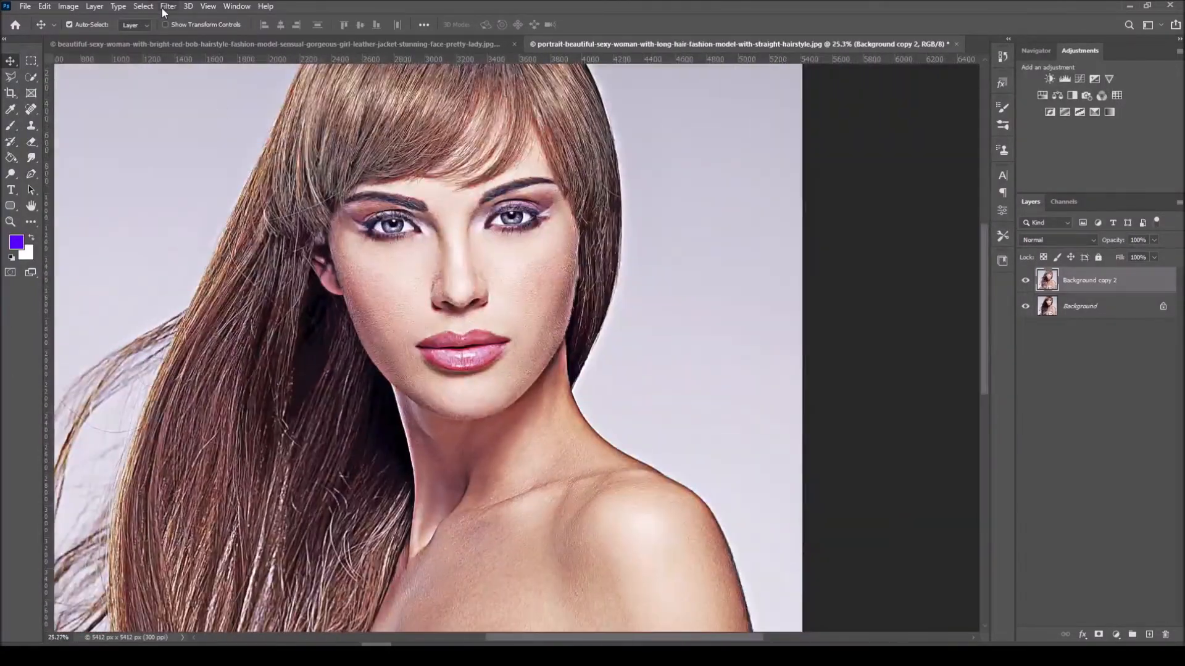
{"action": "left_click", "coordinate": [162, 9]}
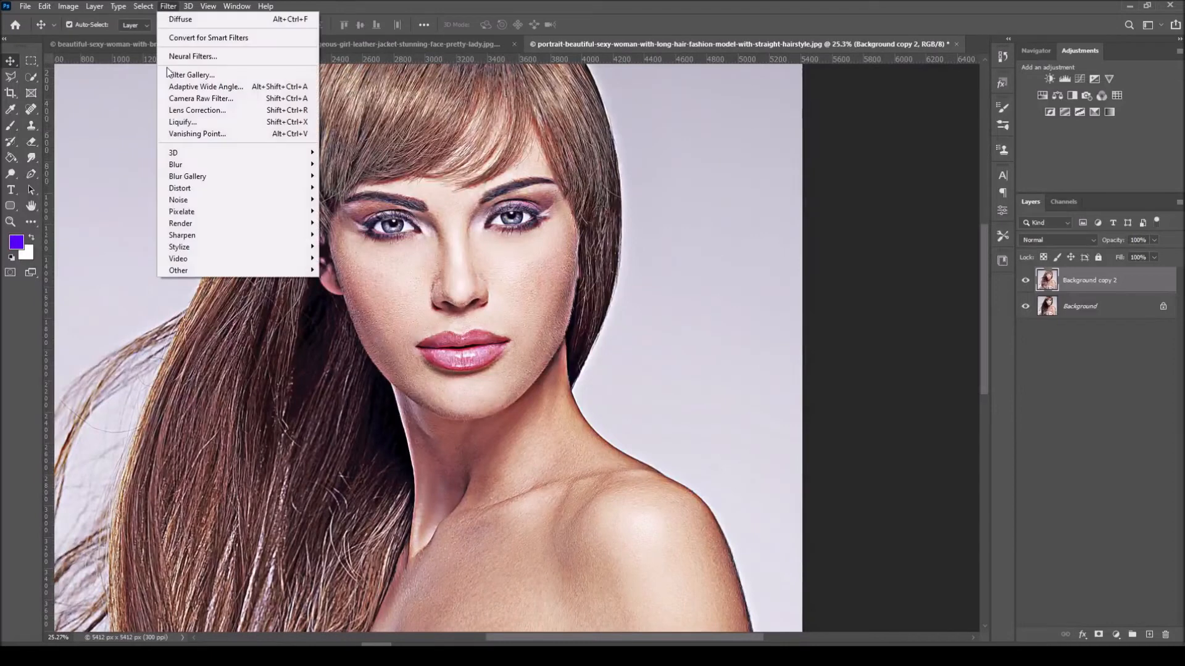
{"action": "left_click", "coordinate": [182, 18]}
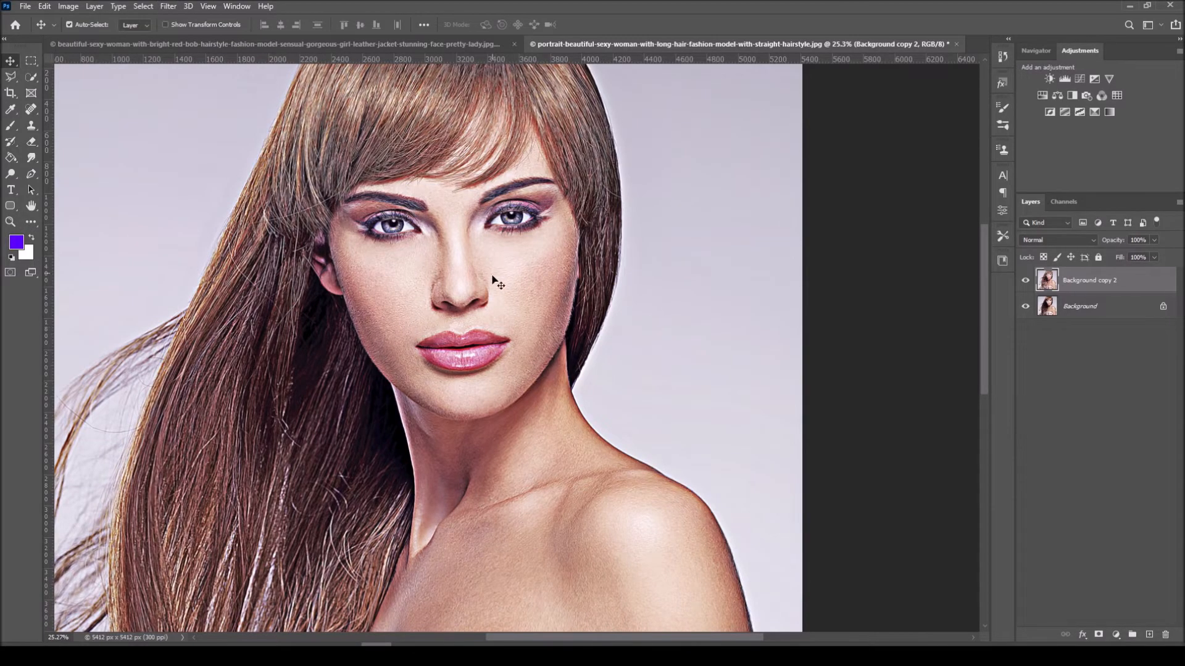
{"action": "scroll", "coordinate": [532, 253], "scroll_direction": "up", "scroll_amount": 5}
{"action": "scroll", "coordinate": [593, 286], "scroll_direction": "down", "scroll_amount": 5}
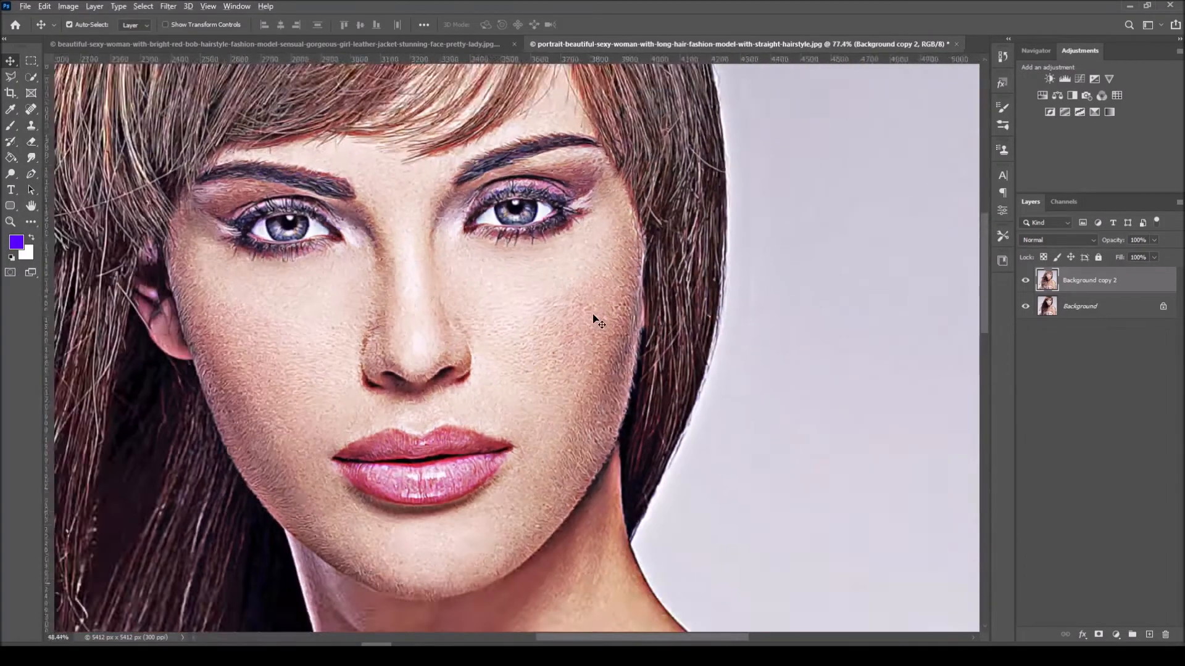
{"action": "scroll", "coordinate": [594, 319], "scroll_direction": "up", "scroll_amount": 6}
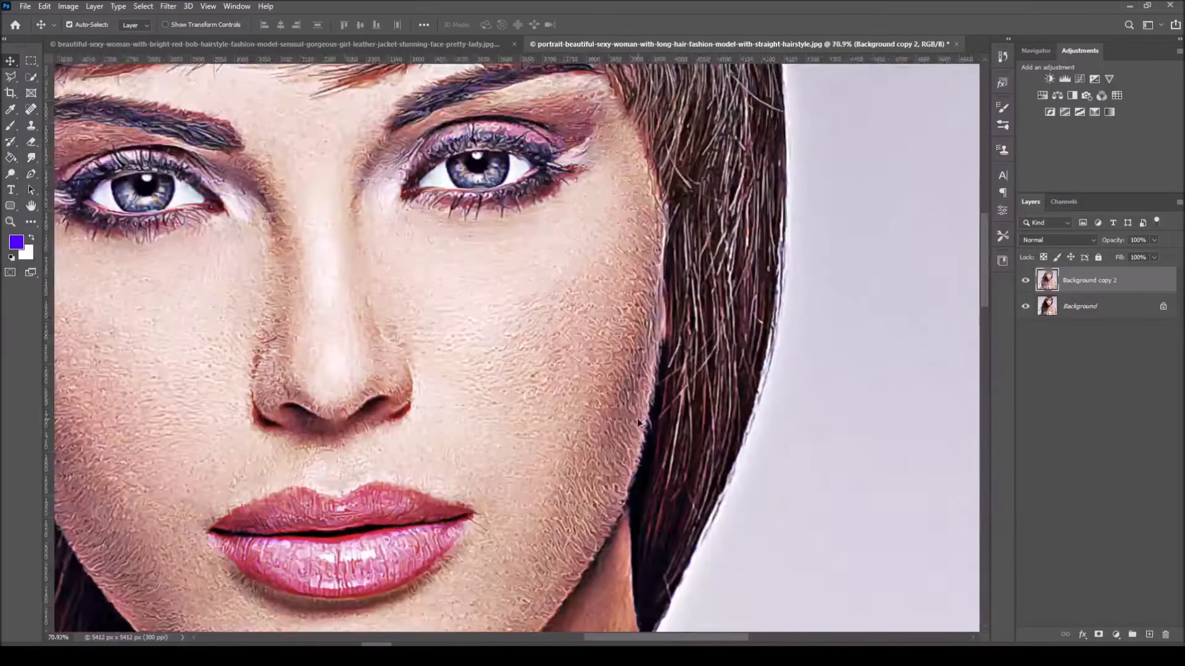
{"action": "scroll", "coordinate": [543, 303], "scroll_direction": "down", "scroll_amount": 1}
{"action": "scroll", "coordinate": [543, 302], "scroll_direction": "down", "scroll_amount": 2}
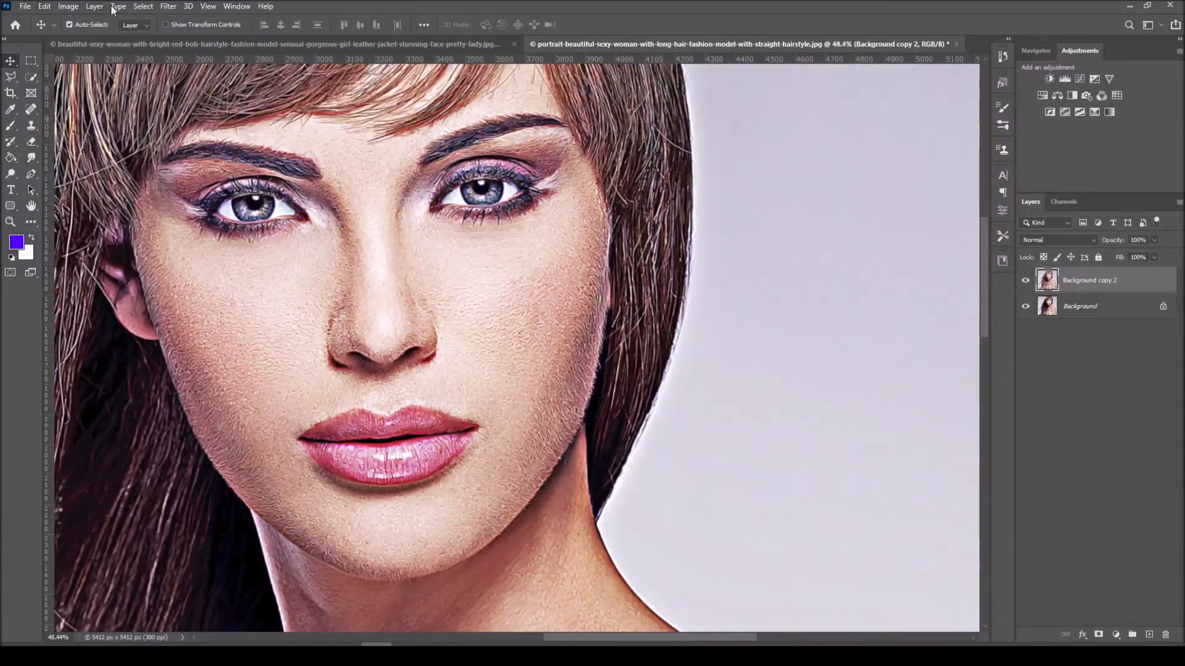
- Repeat the Diffuse filter on the same layer and bring the whole portrait back into view
{"action": "left_click", "coordinate": [168, 9]}
{"action": "left_click", "coordinate": [186, 18]}
{"action": "scroll", "coordinate": [398, 213], "scroll_direction": "down", "scroll_amount": 3}
{"action": "scroll", "coordinate": [398, 213], "scroll_direction": "down", "scroll_amount": 1}
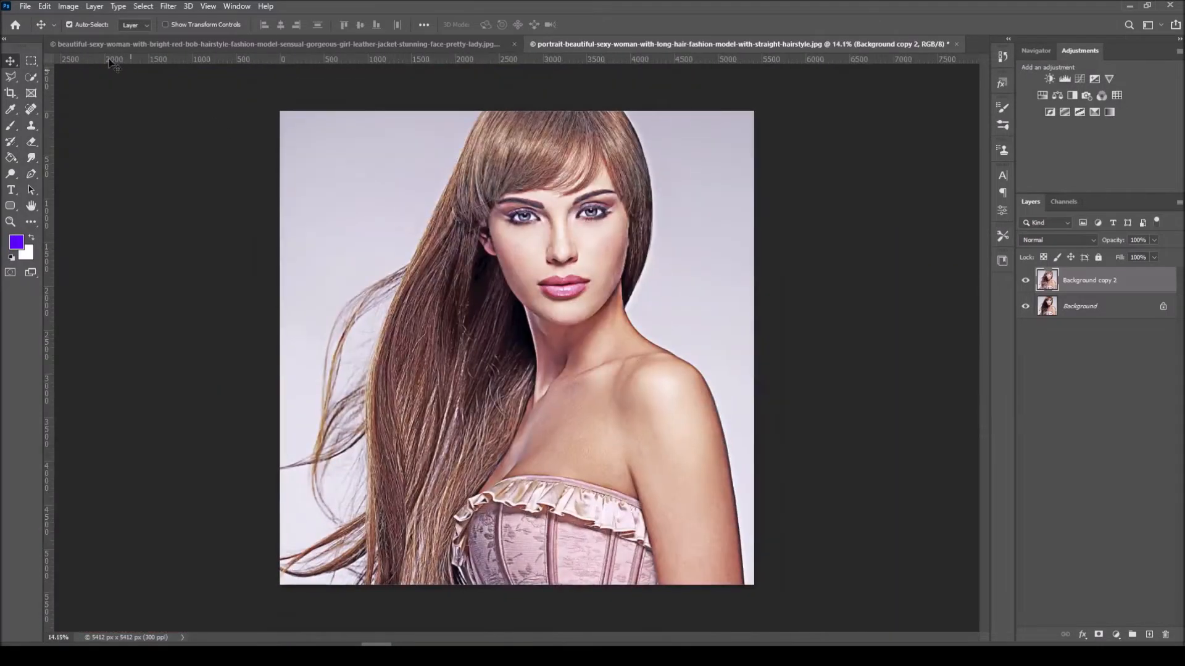
- Rotate the image 180° and apply the Diffuse filter to the upside-down portrait
{"action": "left_click", "coordinate": [94, 6]}
{"action": "mouse_move", "coordinate": [55, 6]}
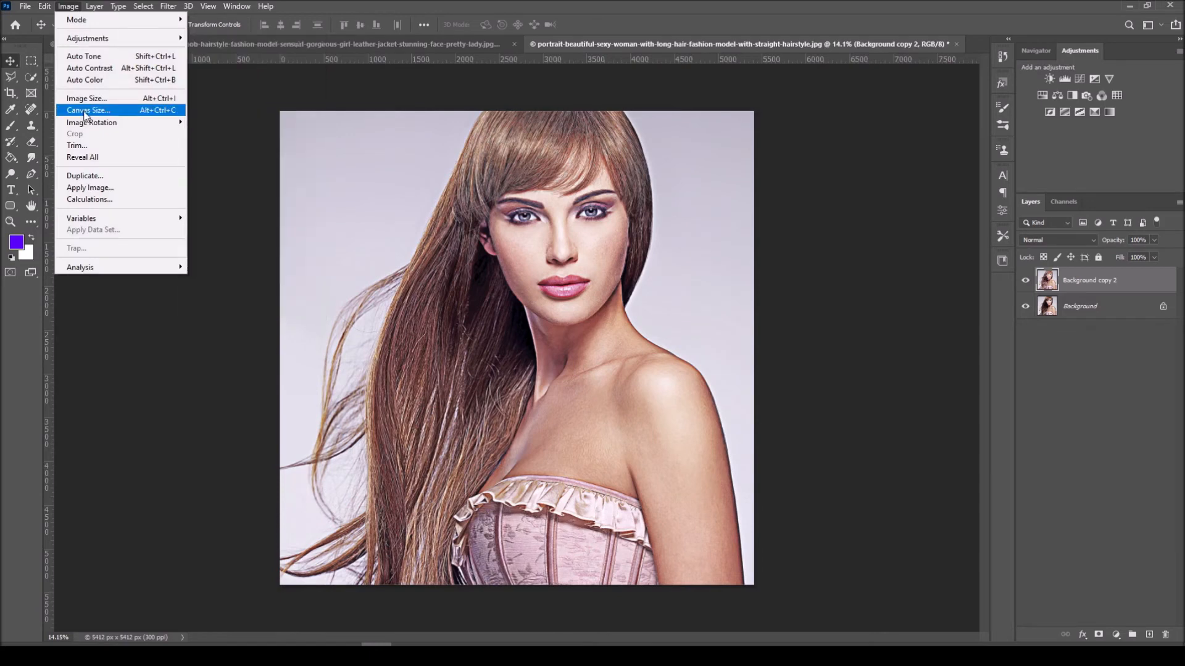
{"action": "mouse_move", "coordinate": [93, 126]}
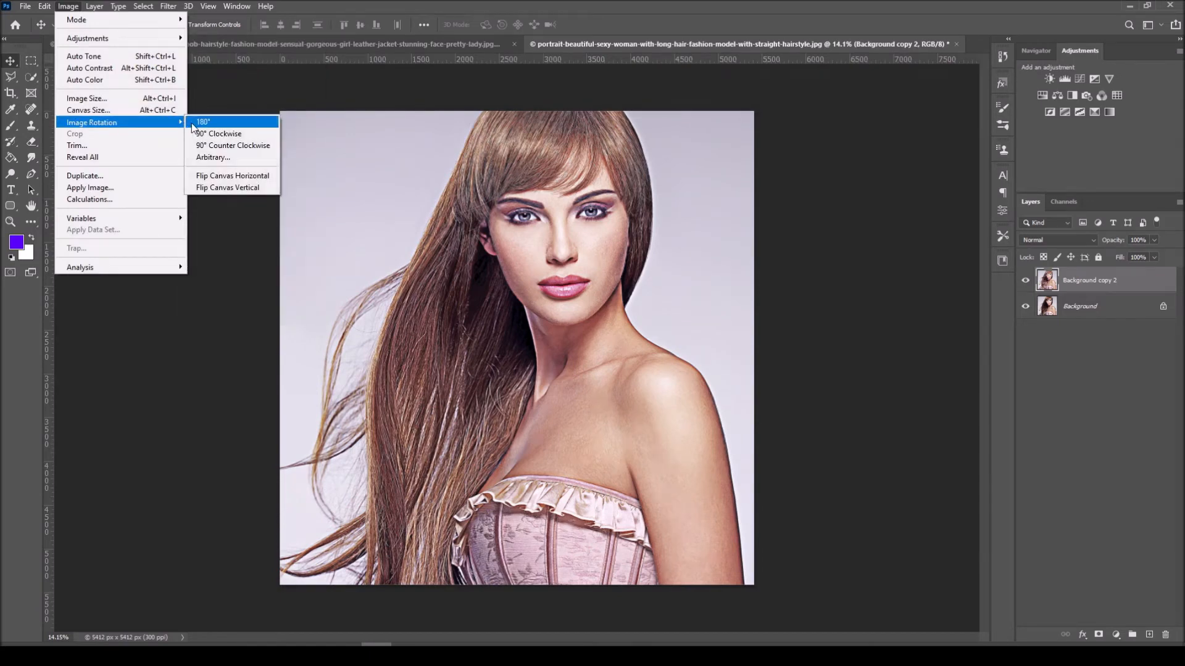
{"action": "left_click", "coordinate": [210, 127]}
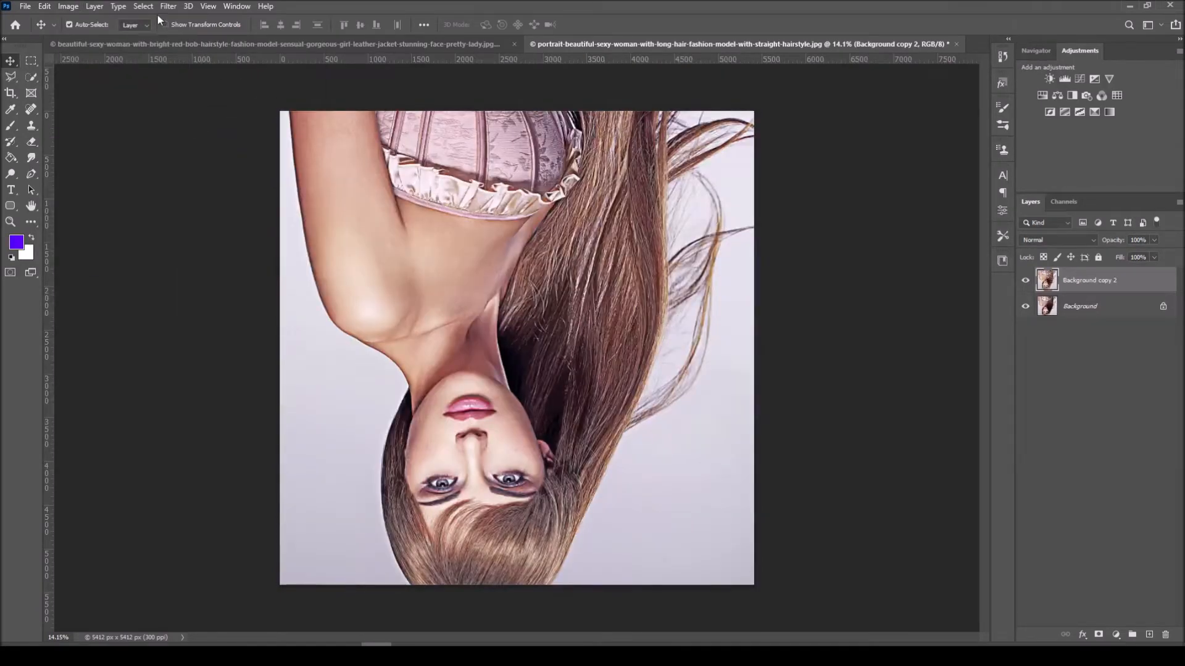
{"action": "left_click", "coordinate": [168, 7]}
{"action": "left_click", "coordinate": [185, 18]}
- Rotate the image another 180° to turn the portrait upright and check the face up close
{"action": "left_click", "coordinate": [141, 6]}
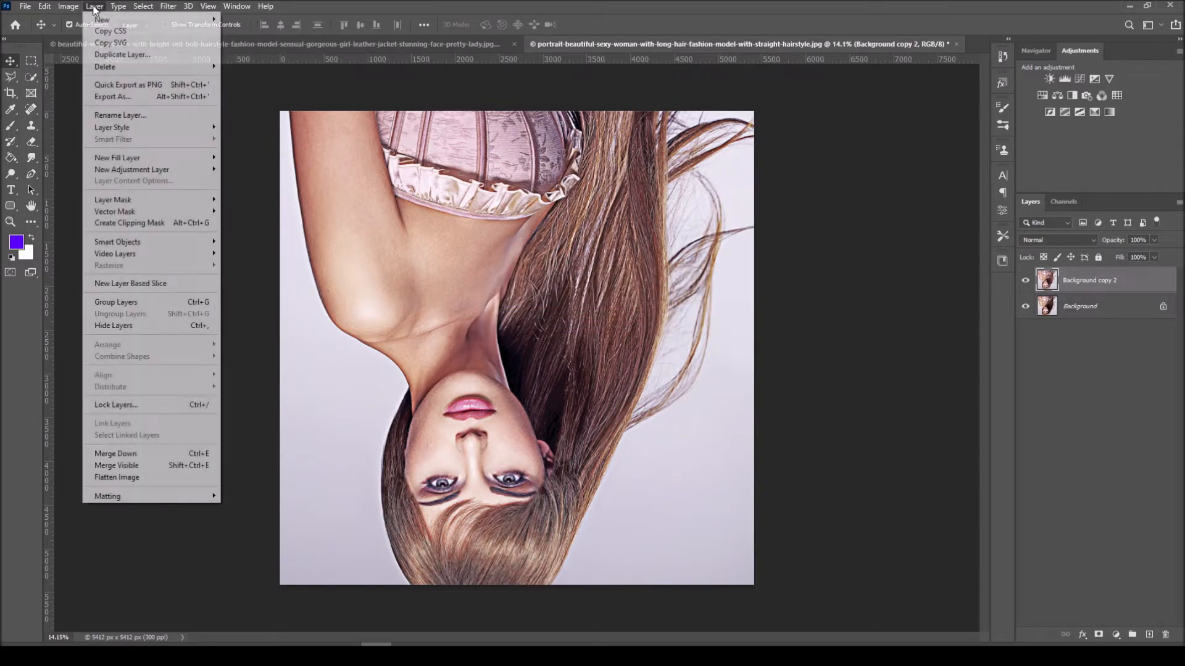
{"action": "mouse_move", "coordinate": [68, 7]}
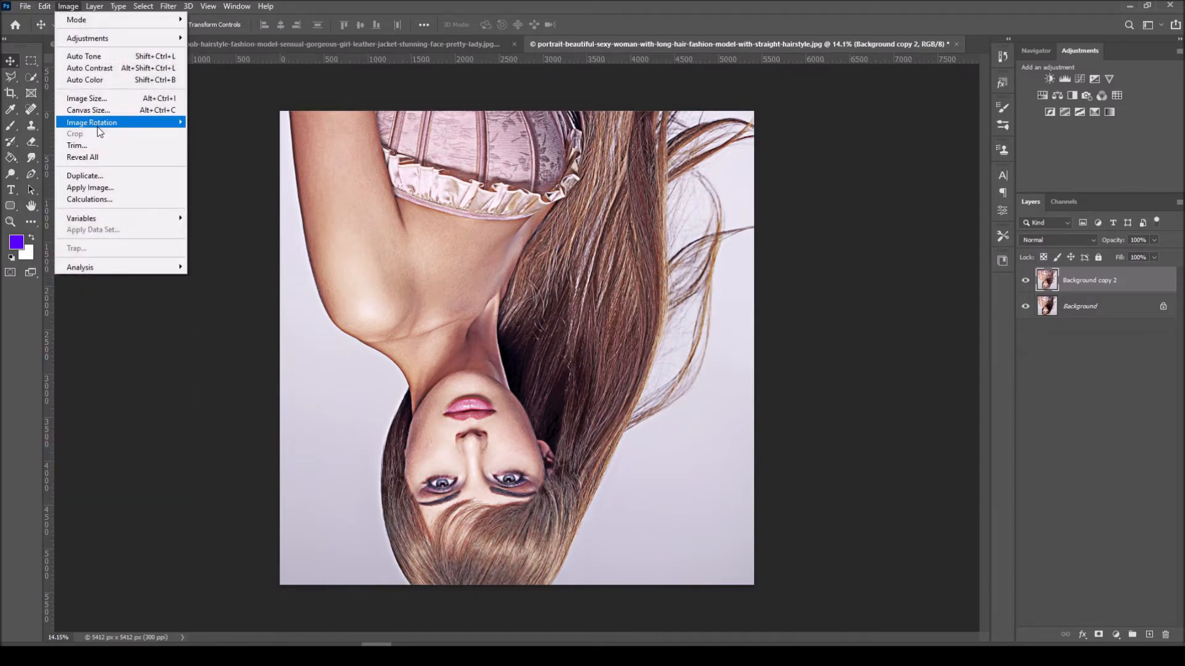
{"action": "mouse_move", "coordinate": [127, 122]}
{"action": "left_click", "coordinate": [190, 123]}
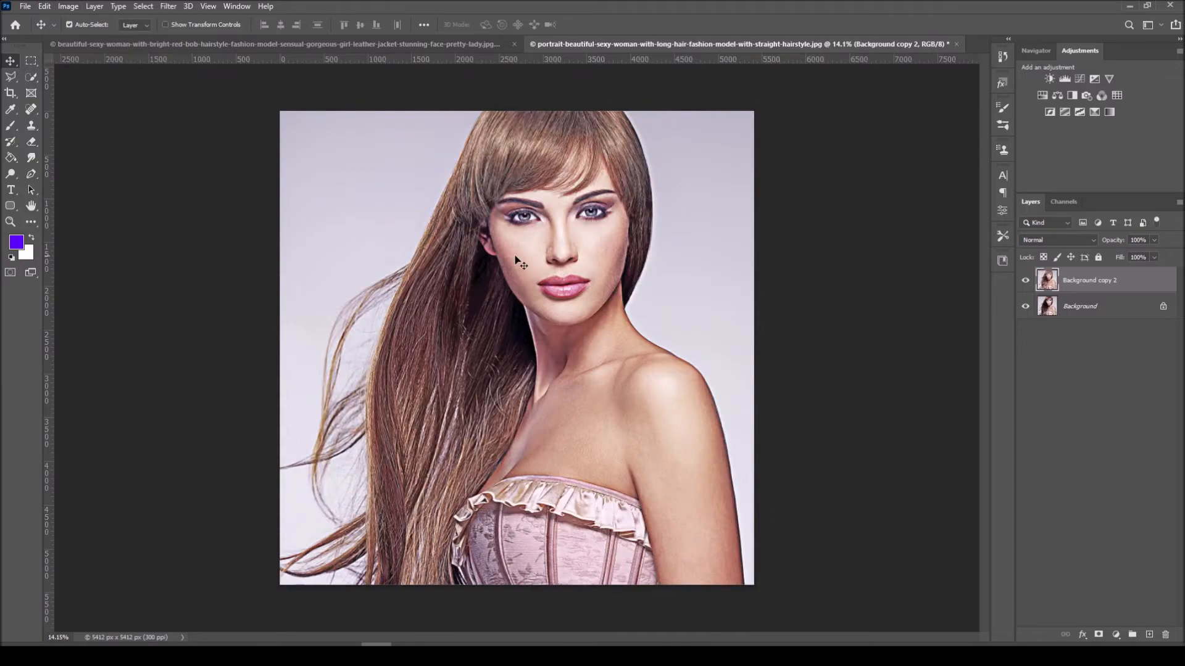
{"action": "scroll", "coordinate": [590, 259], "scroll_direction": "up", "scroll_amount": 3}
{"action": "scroll", "coordinate": [591, 257], "scroll_direction": "down", "scroll_amount": 2}
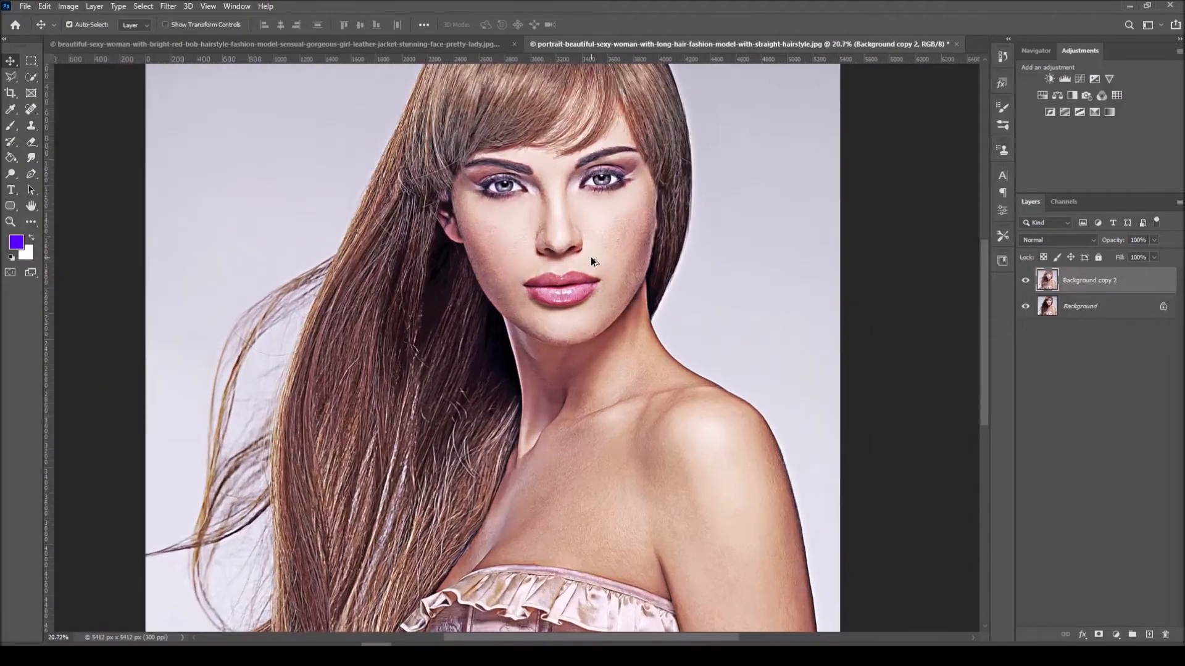
{"action": "scroll", "coordinate": [592, 316], "scroll_direction": "down", "scroll_amount": 2}
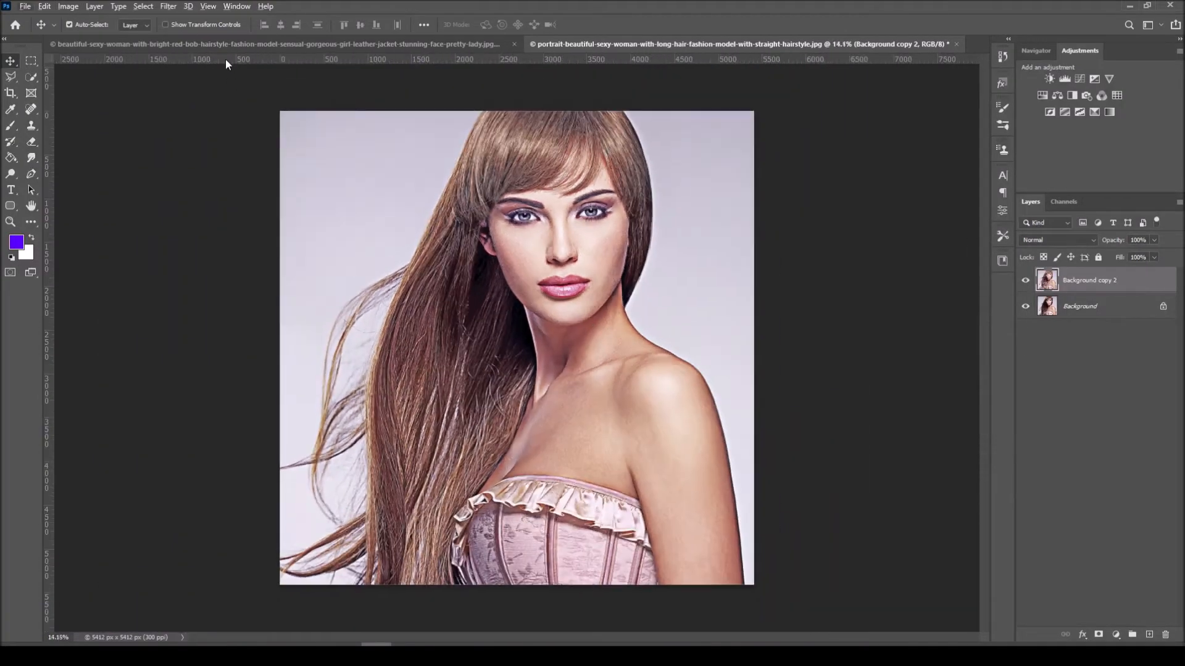
- Start the Reduce Noise filter on the diffused layer and show the face in its preview at 13% zoom
{"action": "left_click", "coordinate": [167, 9]}
{"action": "mouse_move", "coordinate": [199, 253]}
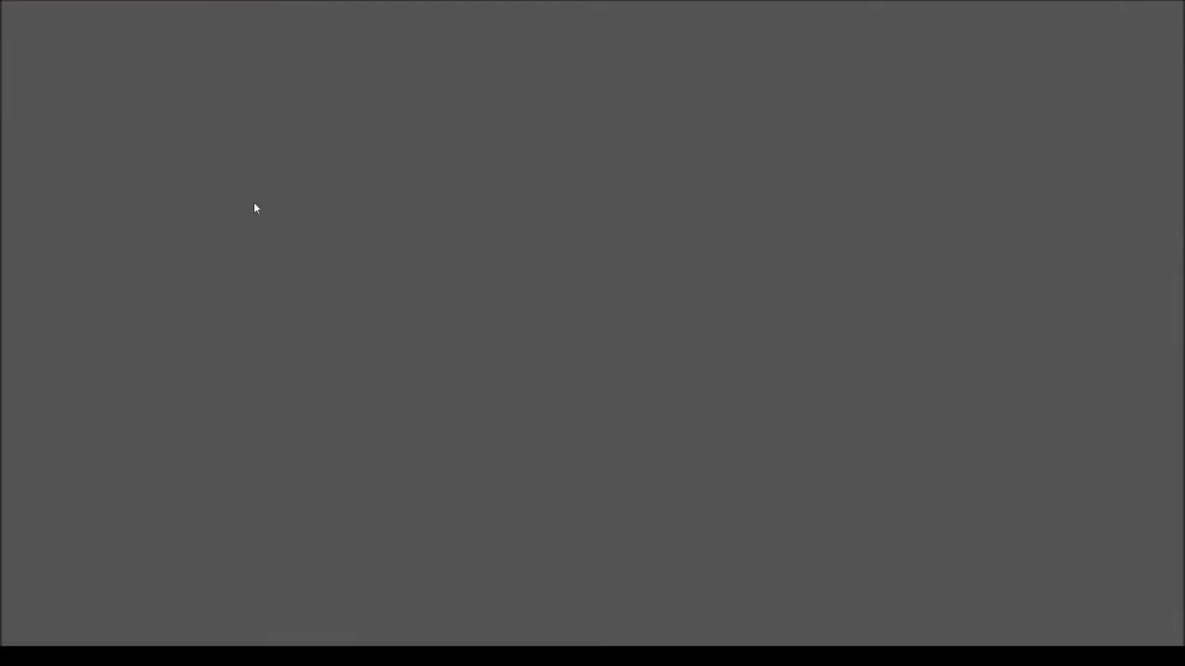
{"action": "mouse_move", "coordinate": [254, 200]}
{"action": "left_click", "coordinate": [356, 246]}
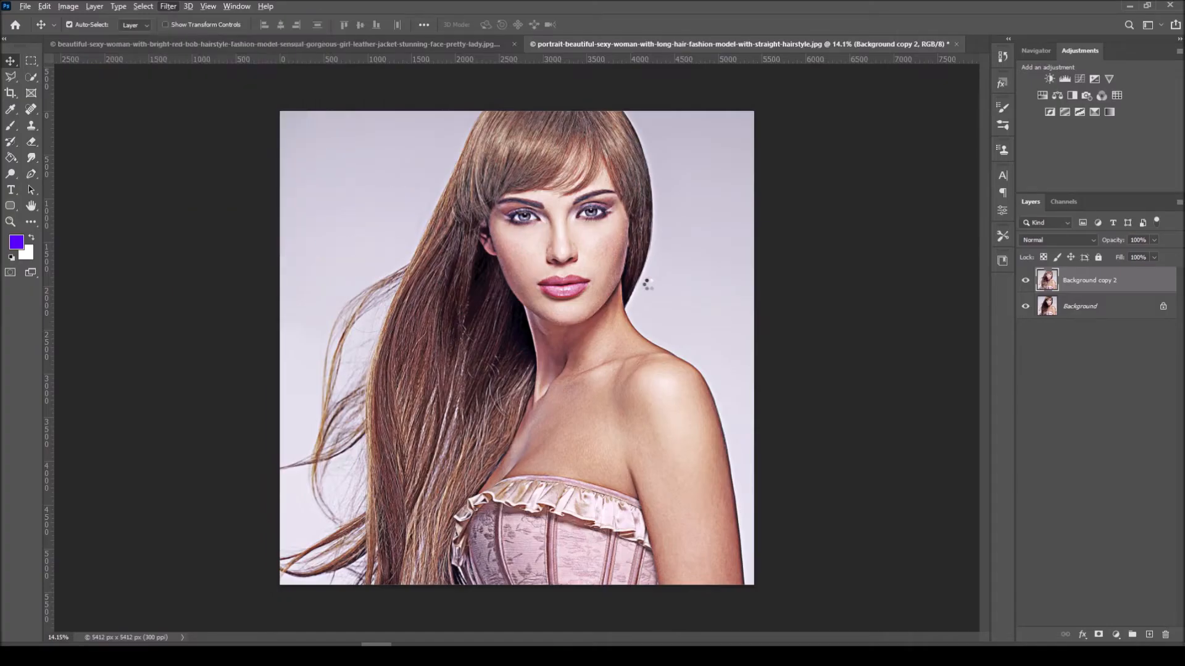
{"action": "left_click_drag", "start_coordinate": [622, 82], "coordinate": [880, 172]}
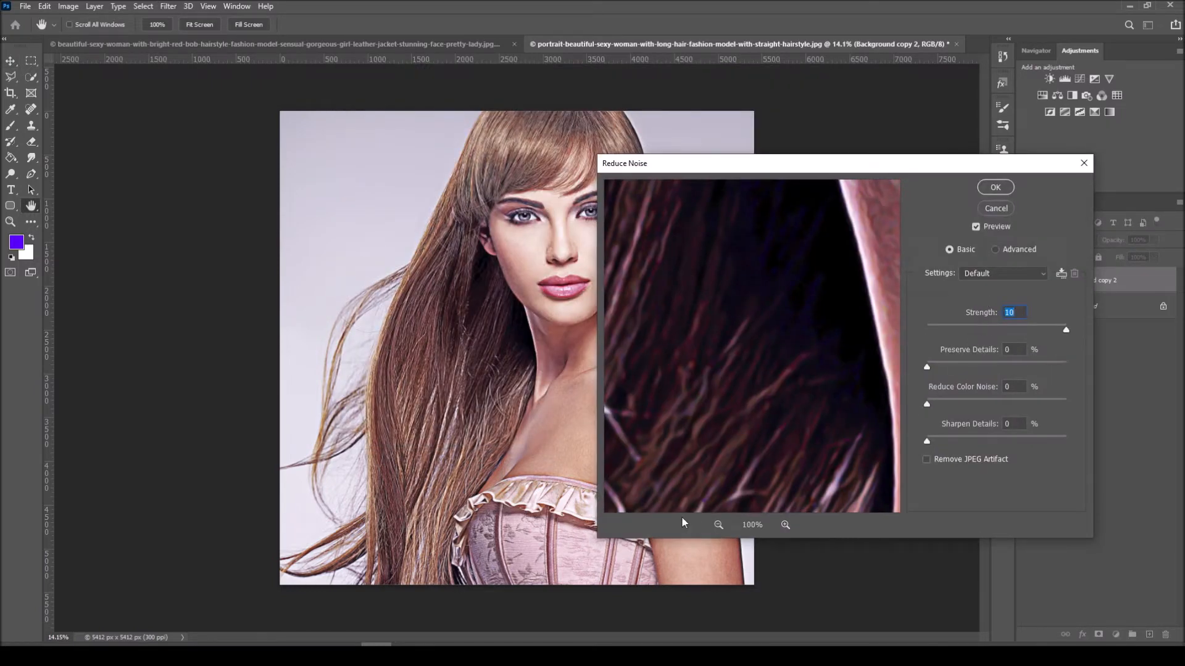
{"action": "left_click", "coordinate": [718, 526]}
{"action": "left_click", "coordinate": [718, 525]}
{"action": "left_click", "coordinate": [719, 525]}
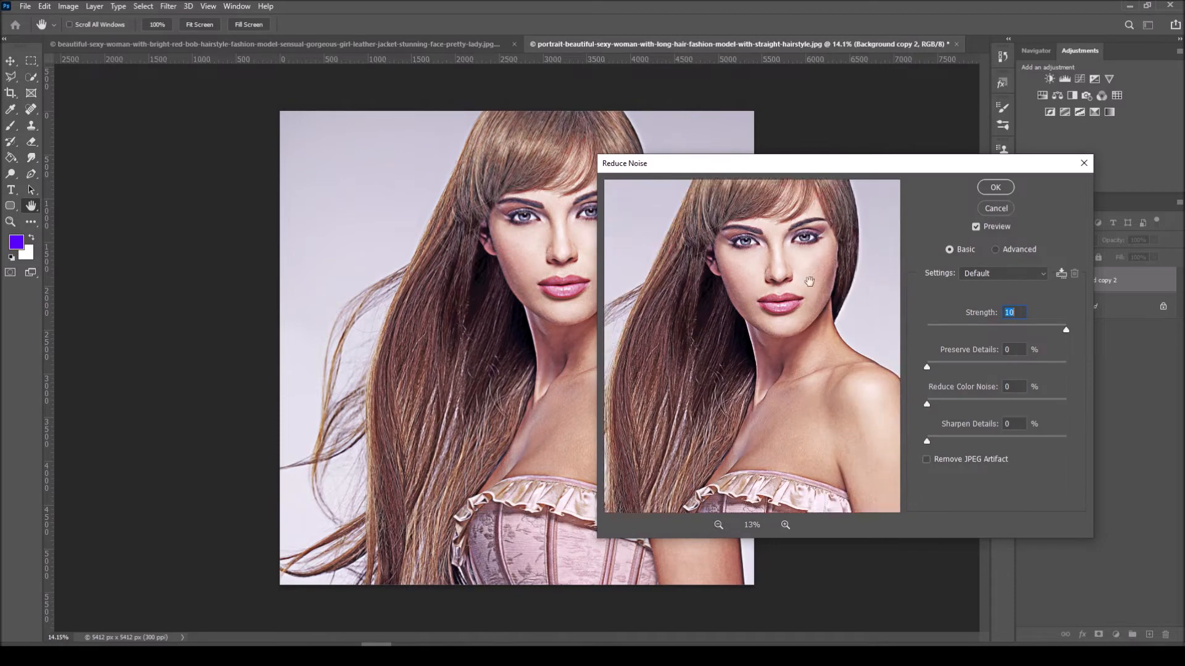
{"action": "left_click_drag", "start_coordinate": [809, 282], "coordinate": [768, 315]}
- Set the noise reduction strength to 10 with Preserve Details at 0%, and apply the filter
{"action": "left_click_drag", "start_coordinate": [1053, 328], "coordinate": [895, 331]}
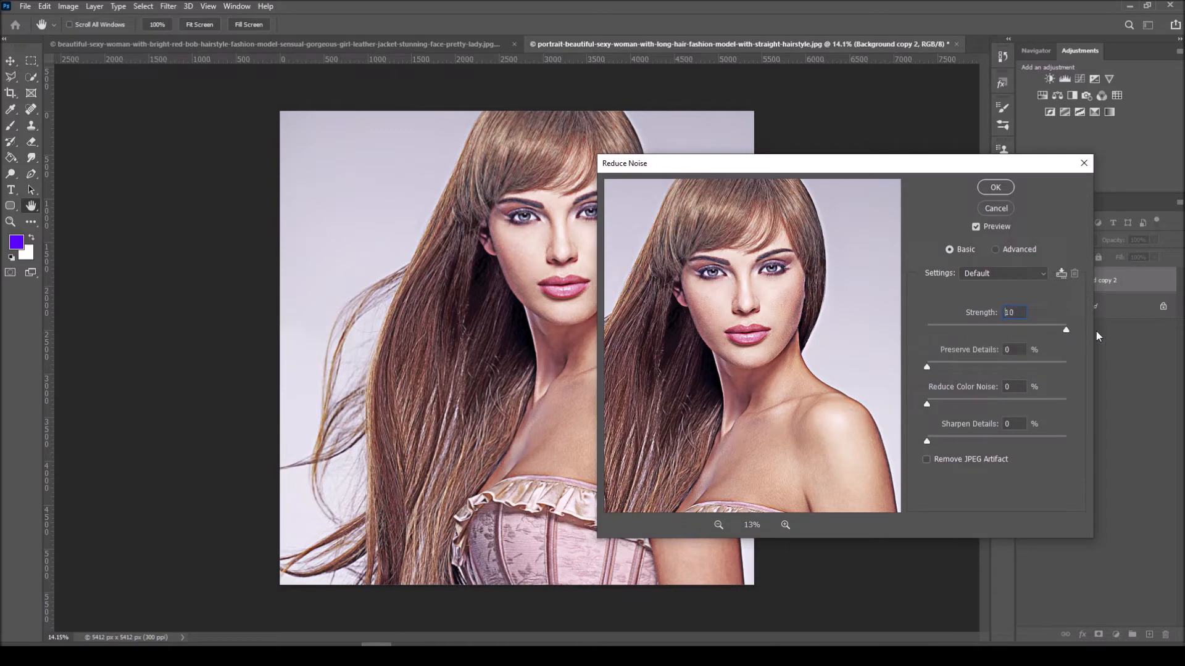
{"action": "left_click_drag", "start_coordinate": [926, 368], "coordinate": [900, 377]}
{"action": "left_click", "coordinate": [1066, 330]}
{"action": "left_click", "coordinate": [1003, 186]}
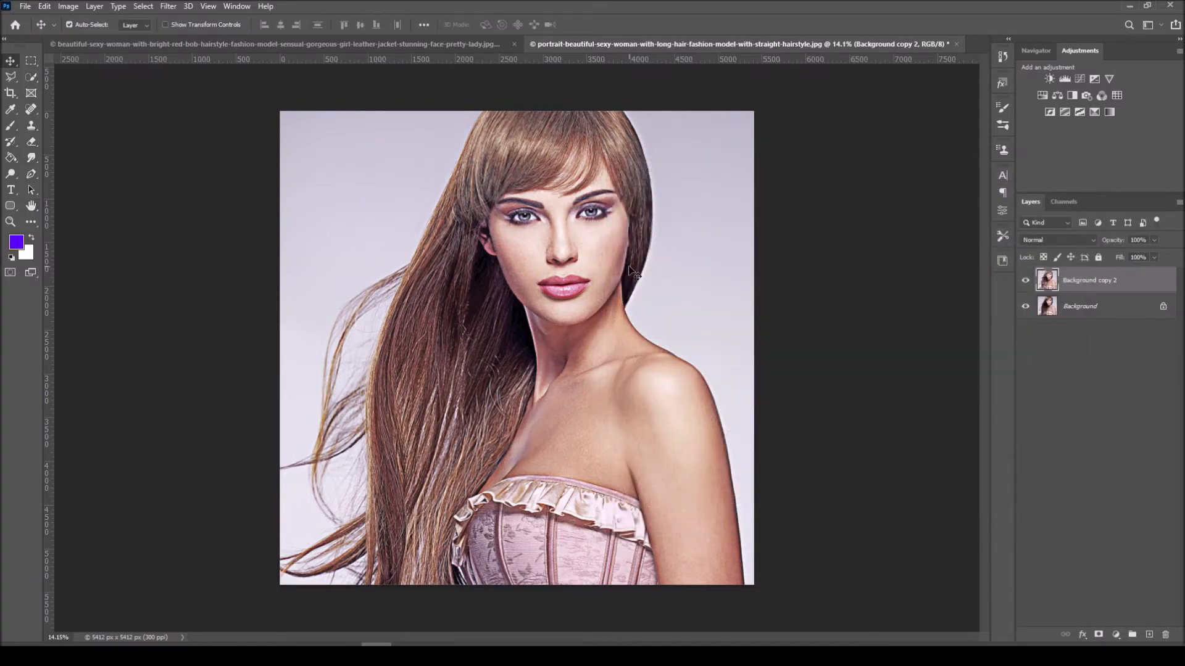
- Check the smoothed skin and hair up close and apply the Reduce Noise filter again with the same settings
{"action": "scroll", "coordinate": [608, 255], "scroll_direction": "up", "scroll_amount": 4}
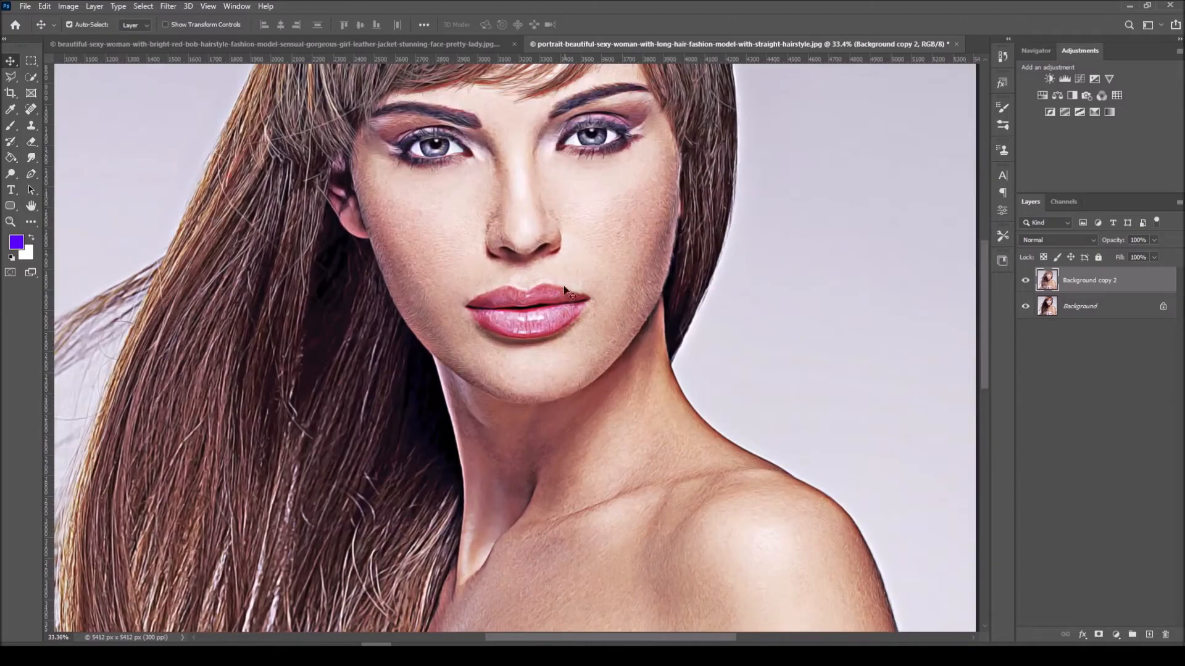
{"action": "scroll", "coordinate": [644, 231], "scroll_direction": "up", "scroll_amount": 3}
{"action": "scroll", "coordinate": [644, 230], "scroll_direction": "down", "scroll_amount": 5}
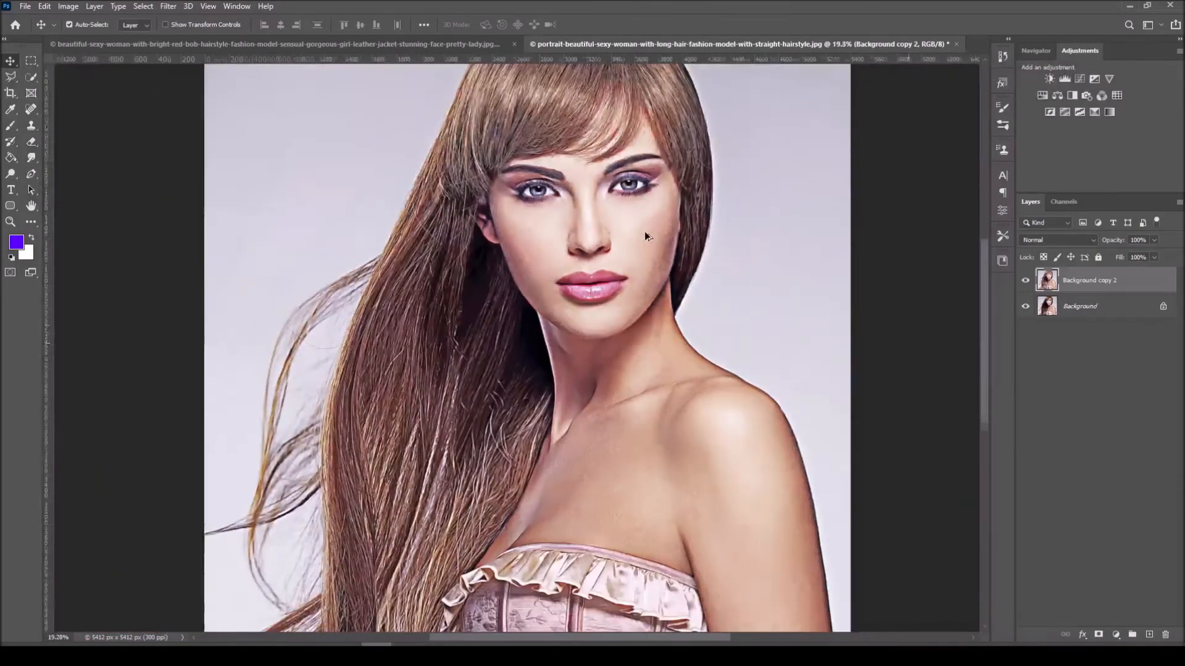
{"action": "scroll", "coordinate": [644, 231], "scroll_direction": "up", "scroll_amount": 1}
{"action": "scroll", "coordinate": [646, 228], "scroll_direction": "down", "scroll_amount": 3}
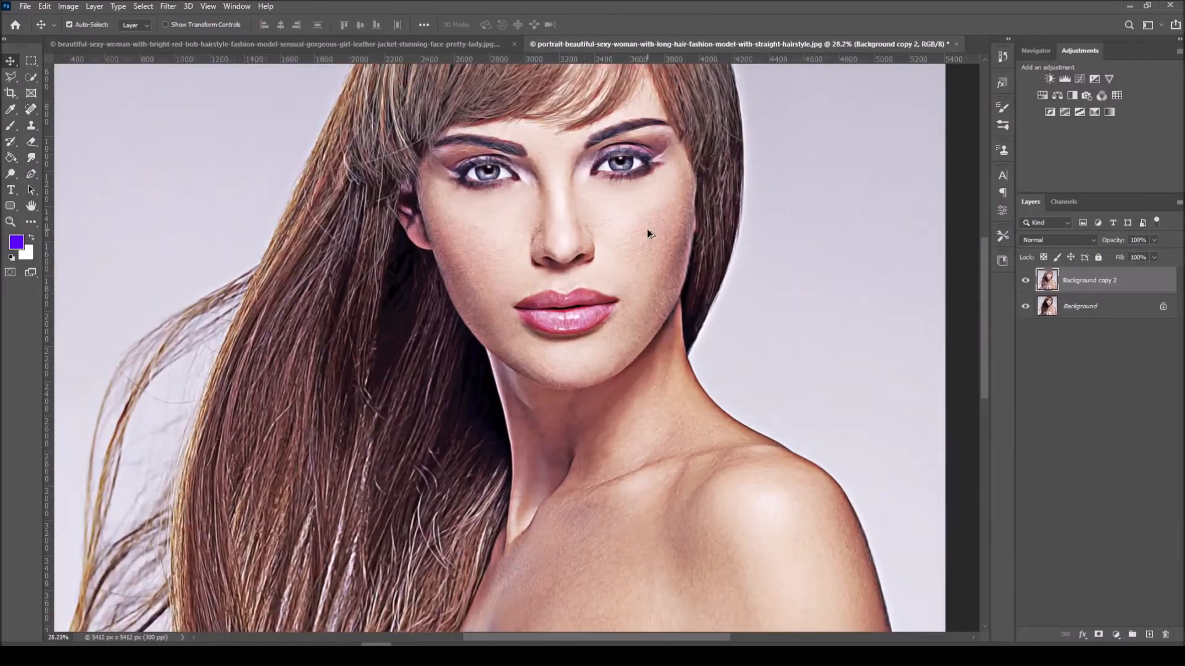
{"action": "scroll", "coordinate": [648, 231], "scroll_direction": "up", "scroll_amount": 1}
{"action": "scroll", "coordinate": [648, 233], "scroll_direction": "down", "scroll_amount": 1}
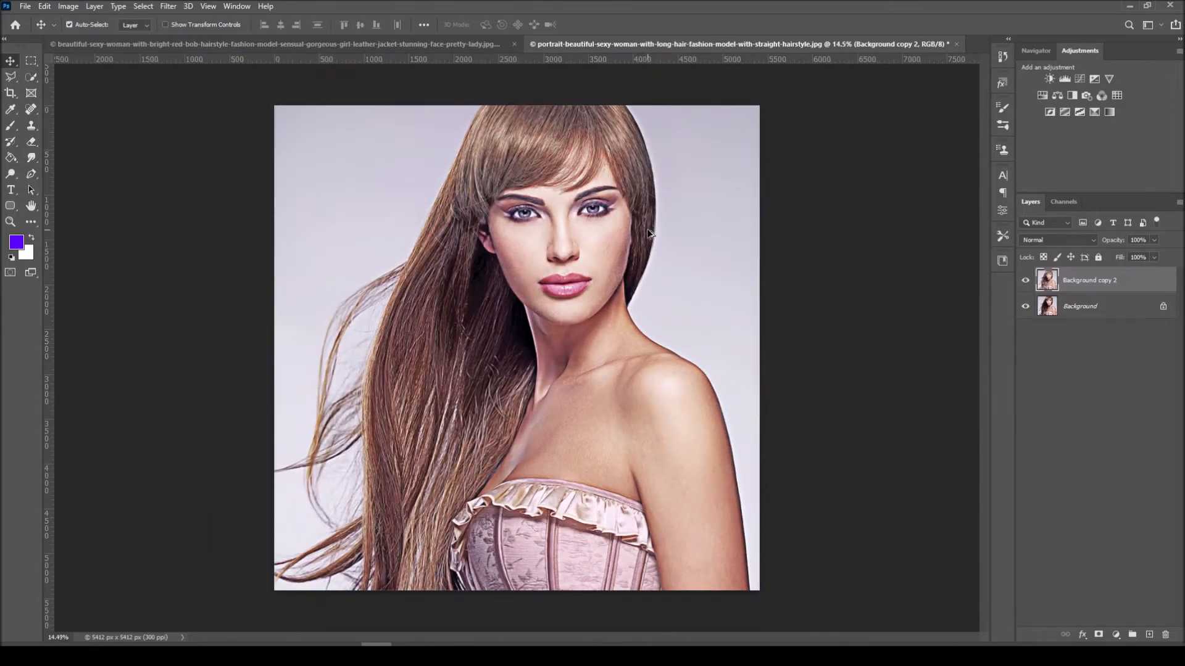
{"action": "left_click", "coordinate": [168, 6]}
{"action": "left_click", "coordinate": [175, 21]}
- Apply an Unsharp Mask to the smoothed layer with an amount of 271% and a radius of 2.6 pixels
{"action": "left_click", "coordinate": [191, 6]}
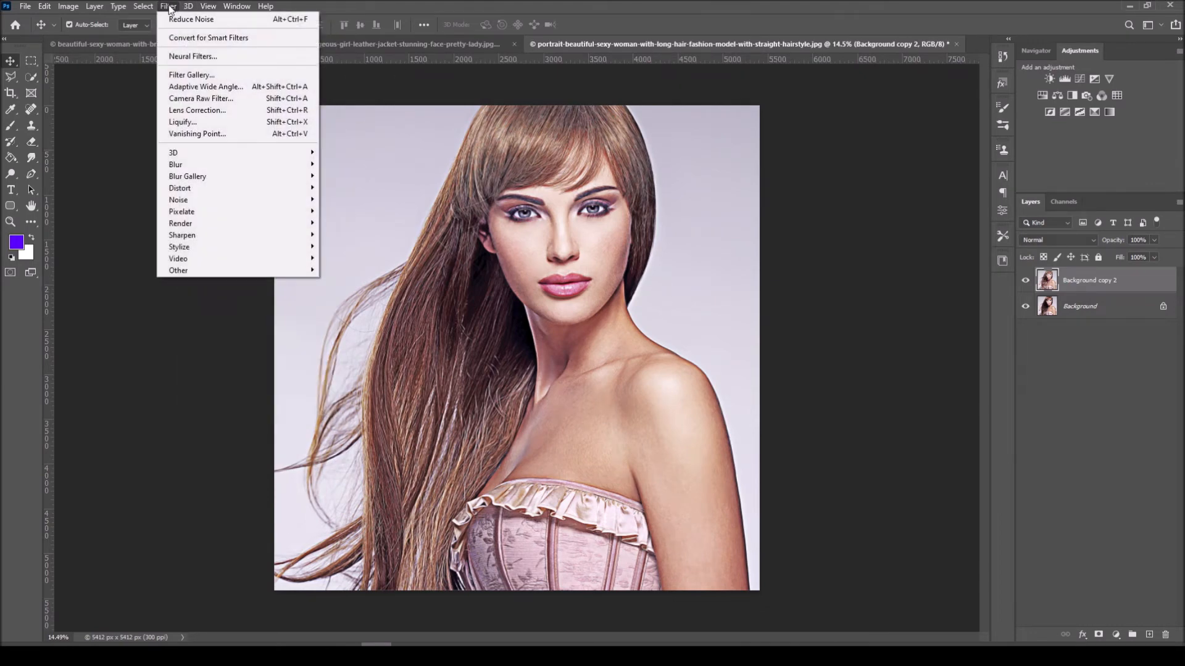
{"action": "mouse_move", "coordinate": [189, 272]}
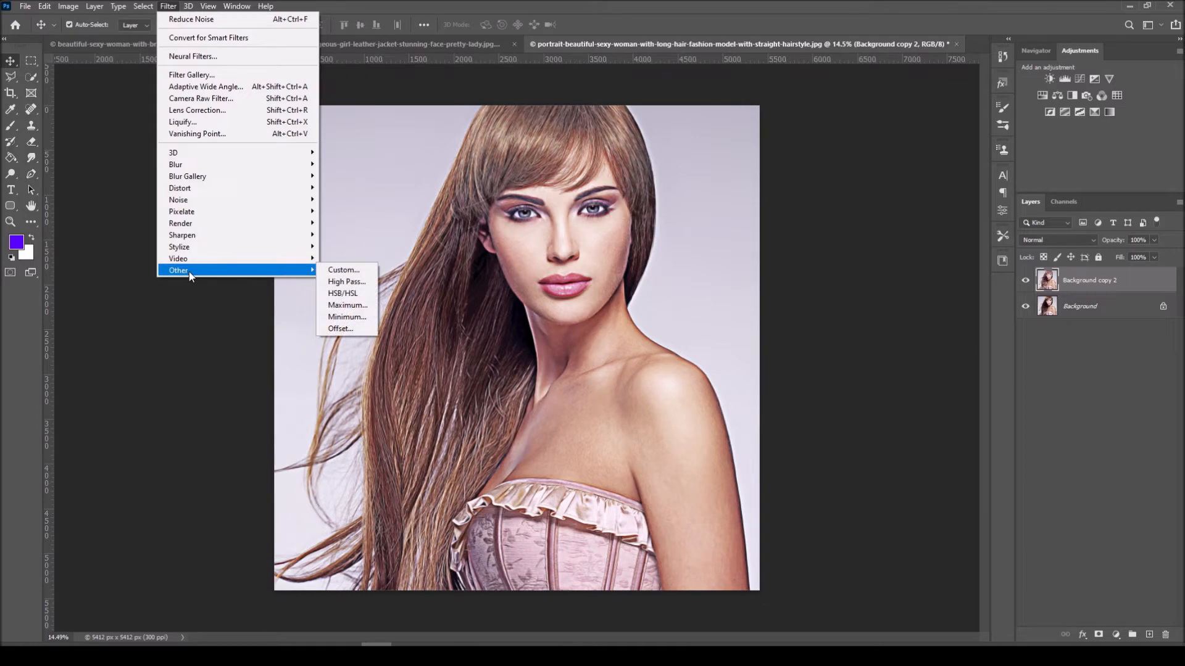
{"action": "mouse_move", "coordinate": [187, 249]}
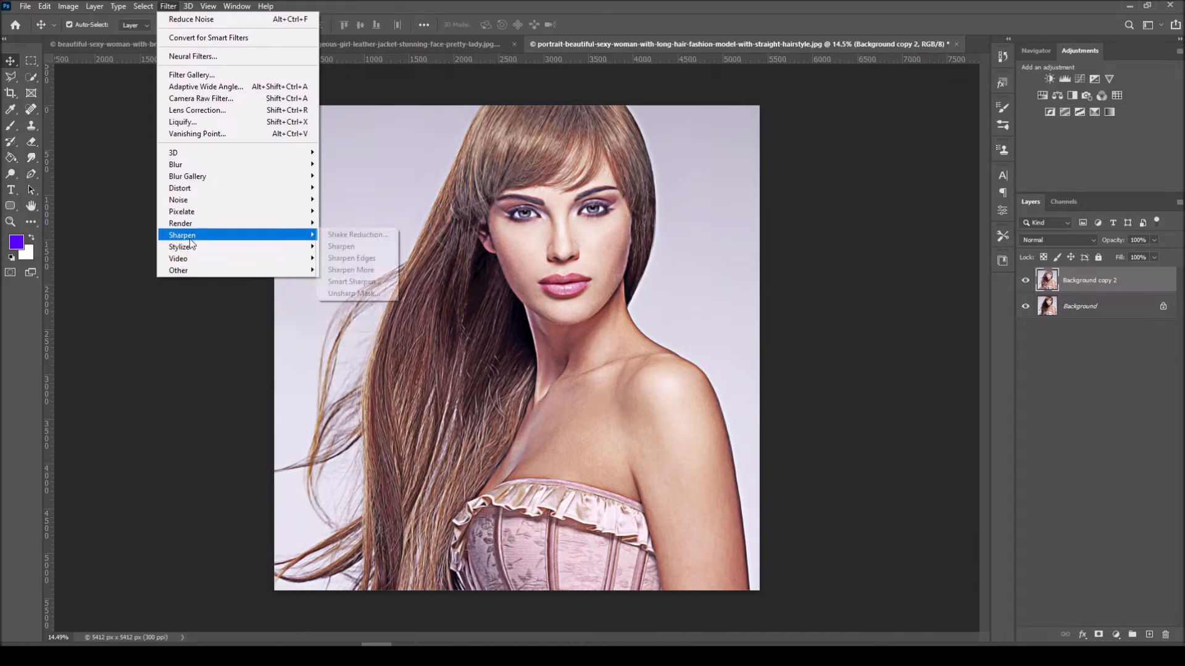
{"action": "left_click", "coordinate": [354, 294]}
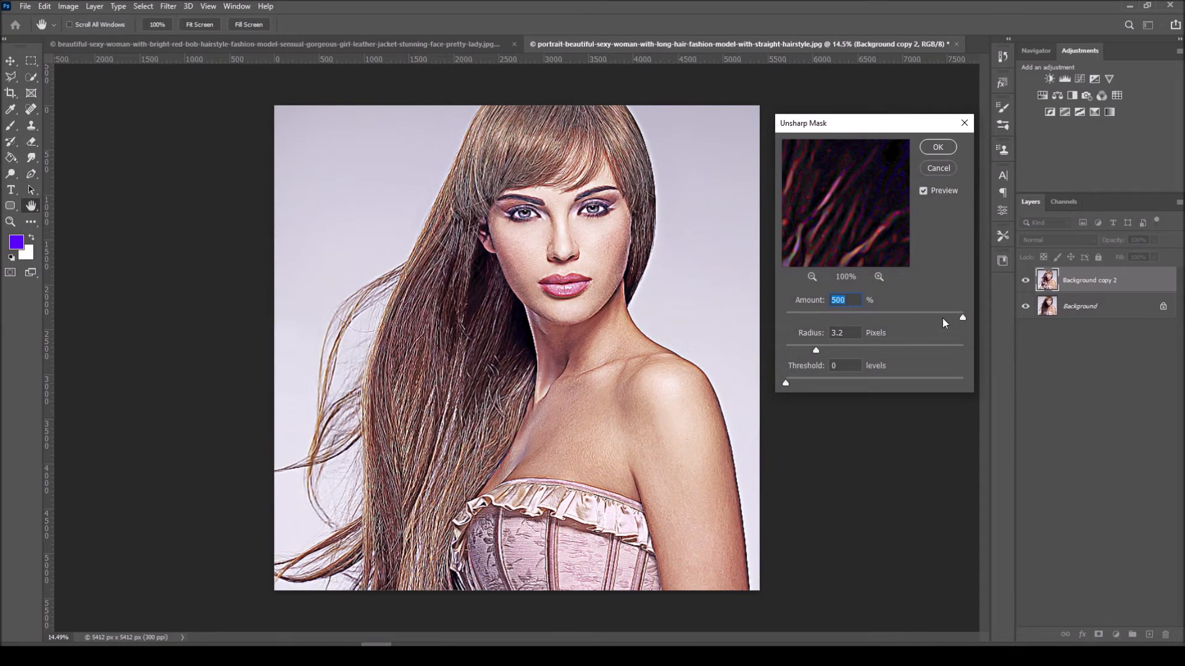
{"action": "mouse_move", "coordinate": [941, 317]}
{"action": "left_mouse_down"}
{"action": "mouse_move", "coordinate": [906, 317]}
{"action": "mouse_move", "coordinate": [947, 318]}
{"action": "left_mouse_up"}
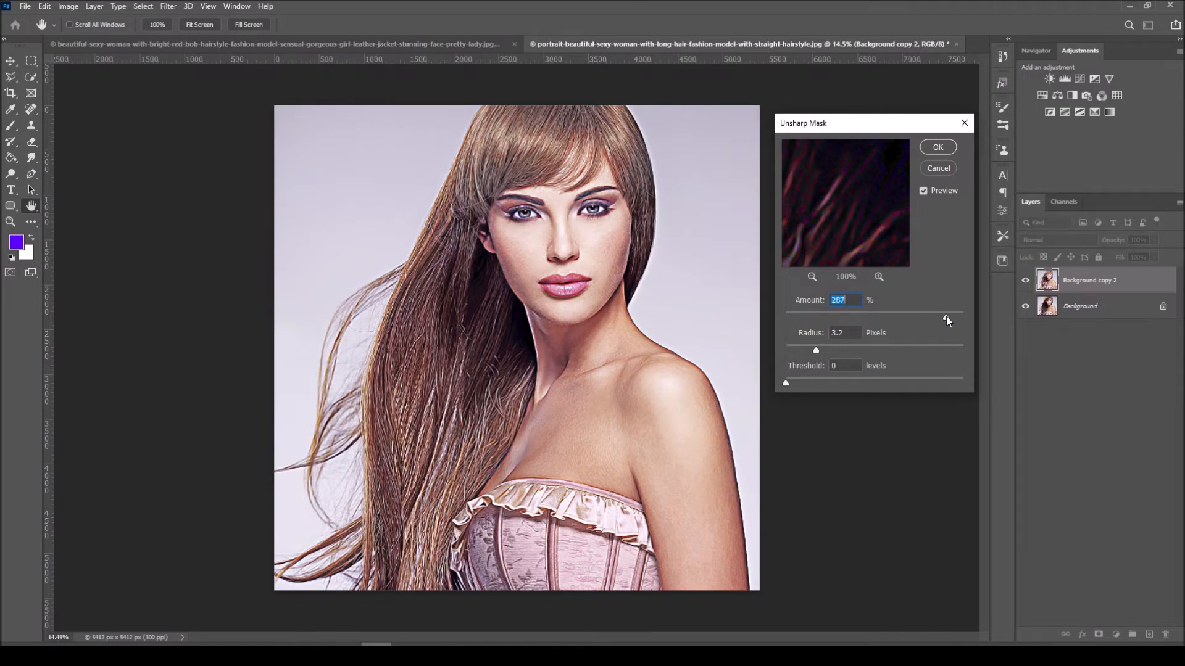
{"action": "left_click_drag", "start_coordinate": [815, 350], "coordinate": [747, 378]}
{"action": "left_click_drag", "start_coordinate": [950, 317], "coordinate": [943, 317]}
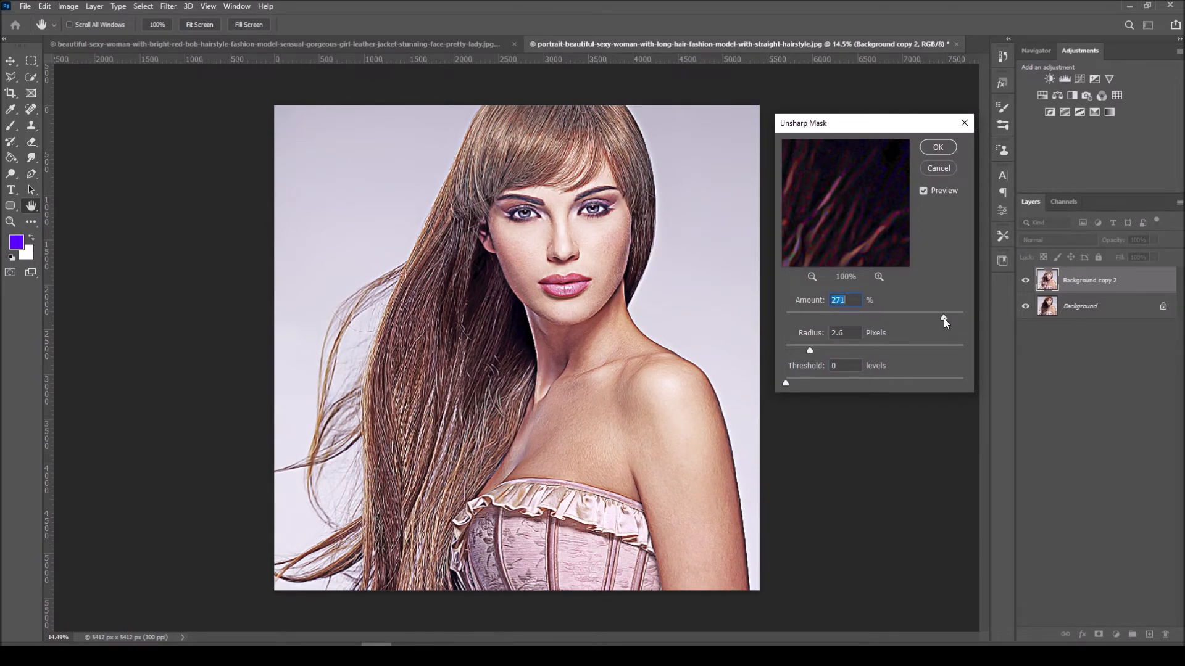
{"action": "left_click", "coordinate": [938, 148]}
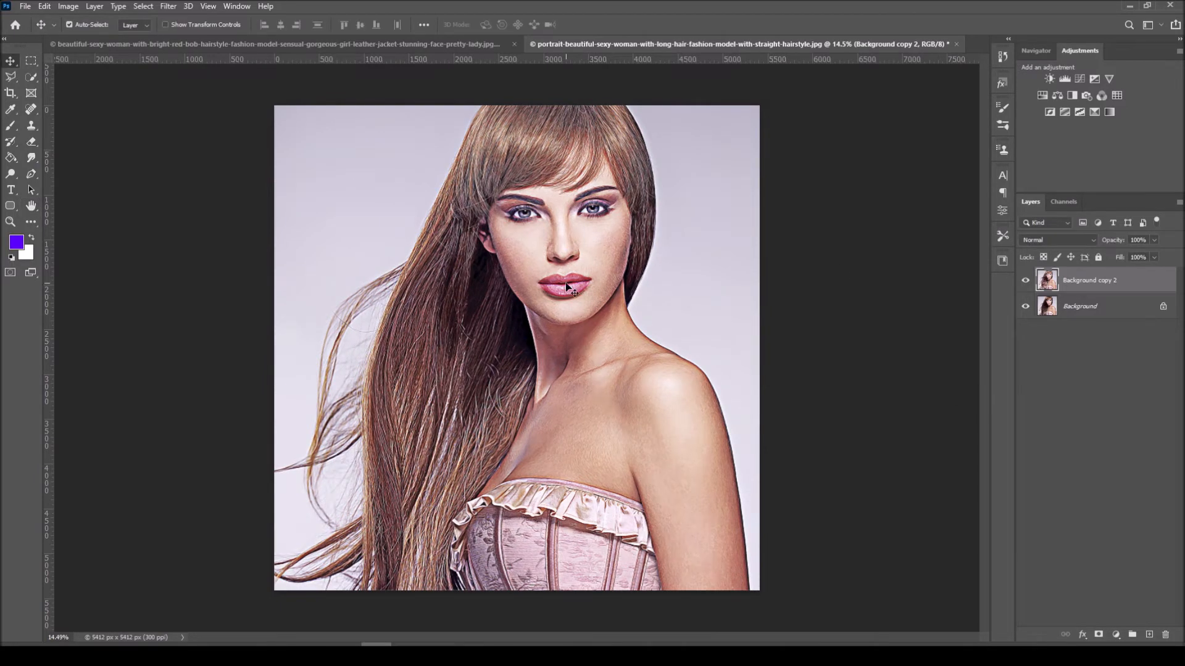
- Repeat the Unsharp Mask filter with the same settings and check the face and hair up close
{"action": "left_click", "coordinate": [173, 9]}
{"action": "left_click", "coordinate": [178, 19]}
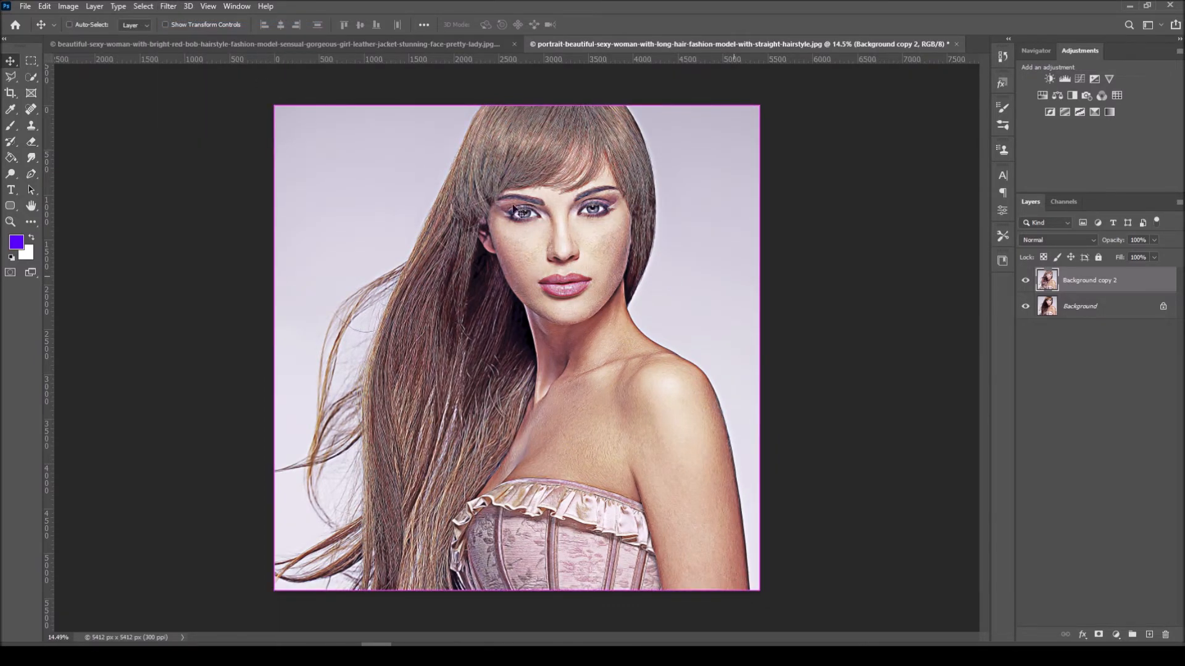
{"action": "scroll", "coordinate": [512, 210], "scroll_direction": "up", "scroll_amount": 3}
{"action": "scroll", "coordinate": [610, 280], "scroll_direction": "up", "scroll_amount": 2}
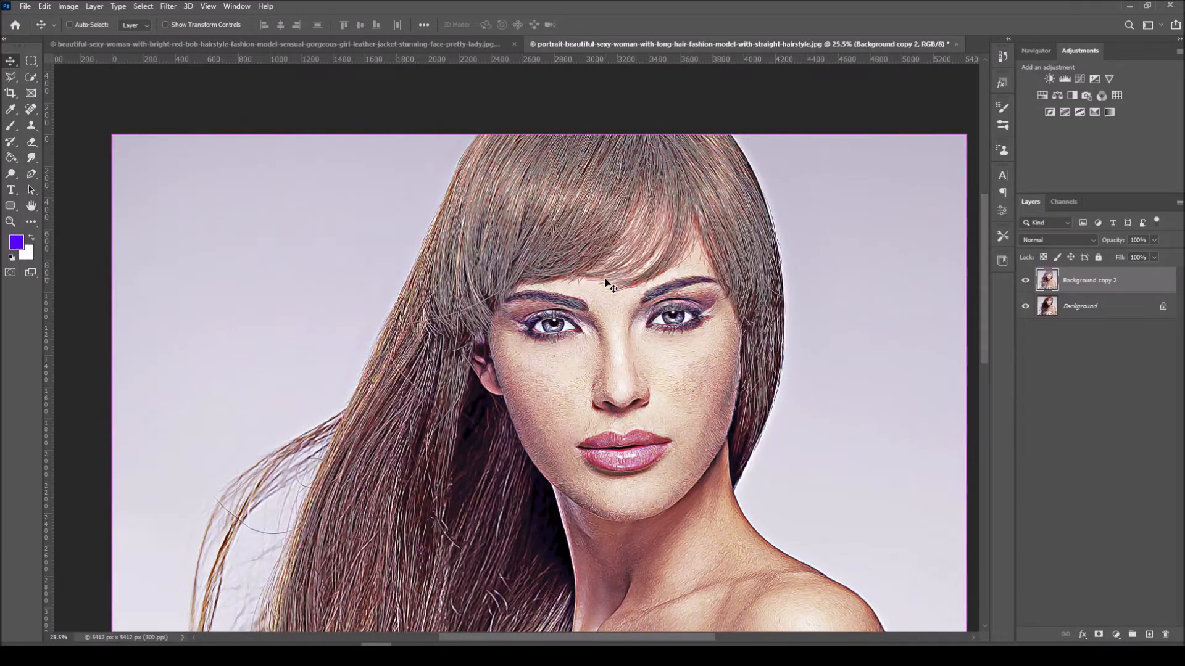
{"action": "key", "text": "z"}
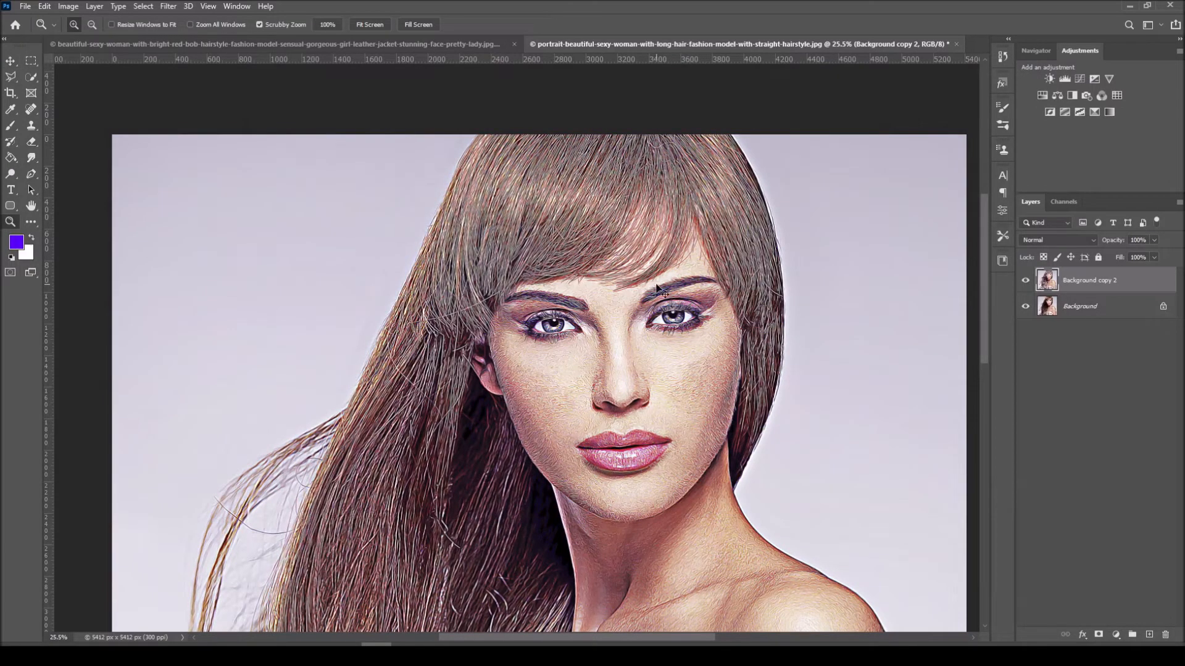
- Check the sharpened portrait up close and duplicate the Background copy 2 layer as Background copy 3
{"action": "left_click", "coordinate": [657, 285], "text": "alt"}
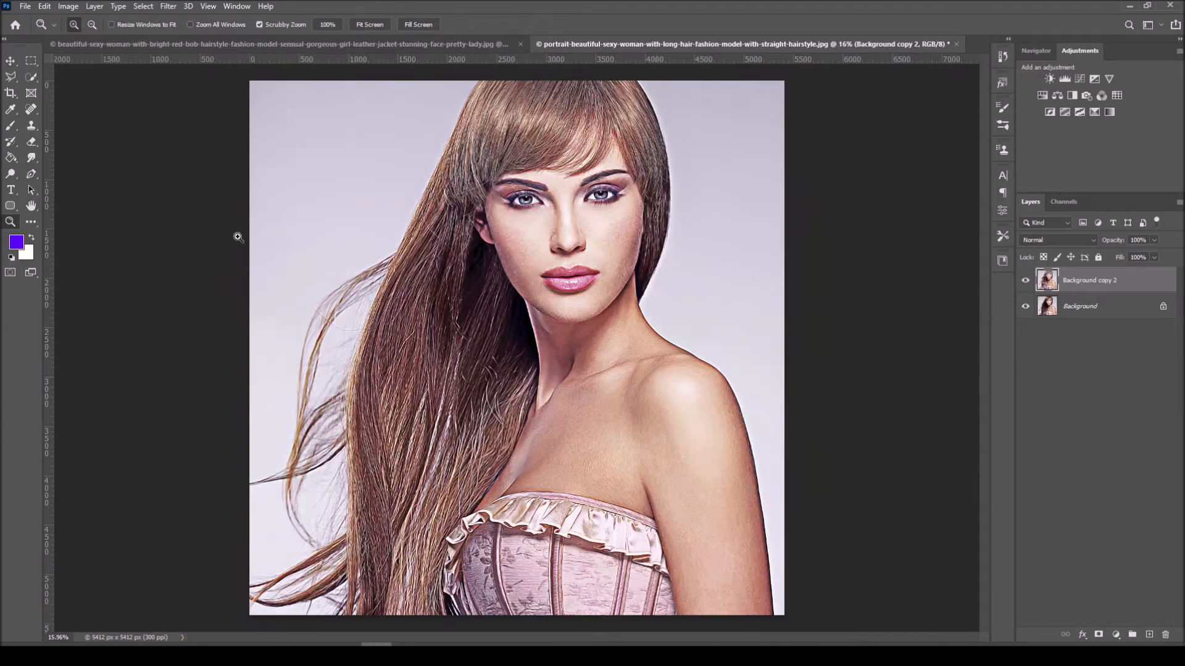
{"action": "key", "text": "v"}
{"action": "scroll", "coordinate": [621, 255], "scroll_direction": "up", "scroll_amount": 3}
{"action": "scroll", "coordinate": [621, 254], "scroll_direction": "up", "scroll_amount": 6}
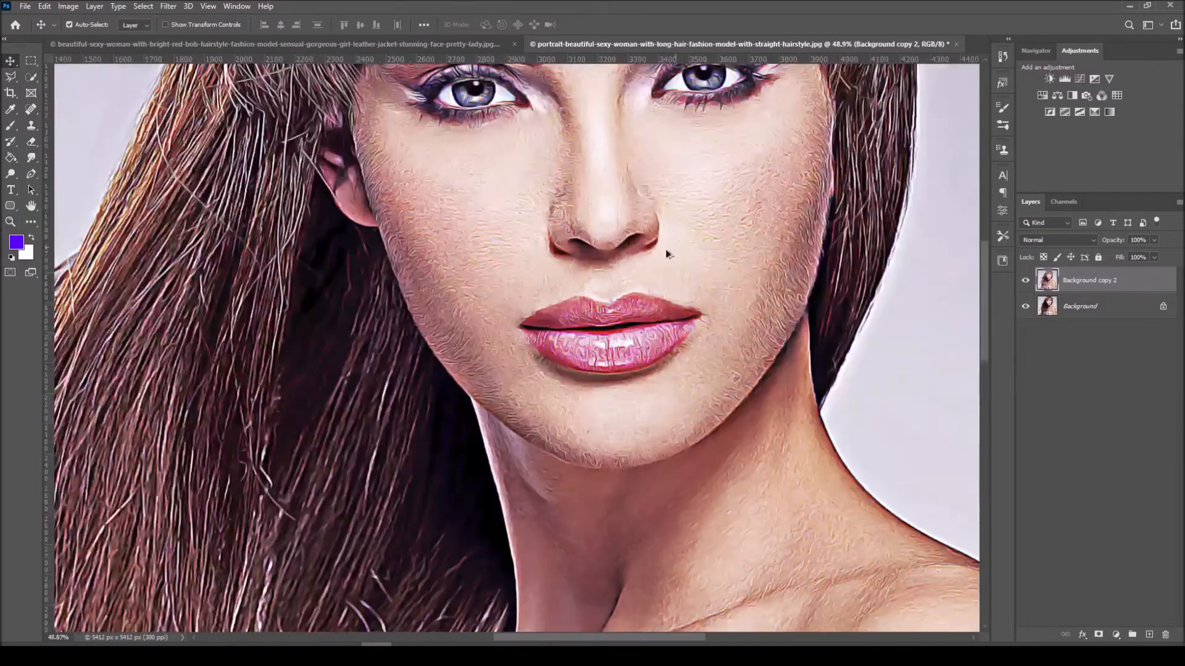
{"action": "scroll", "coordinate": [677, 252], "scroll_direction": "down", "scroll_amount": 12}
{"action": "scroll", "coordinate": [590, 273], "scroll_direction": "up", "scroll_amount": 1}
{"action": "scroll", "coordinate": [590, 273], "scroll_direction": "down", "scroll_amount": 1}
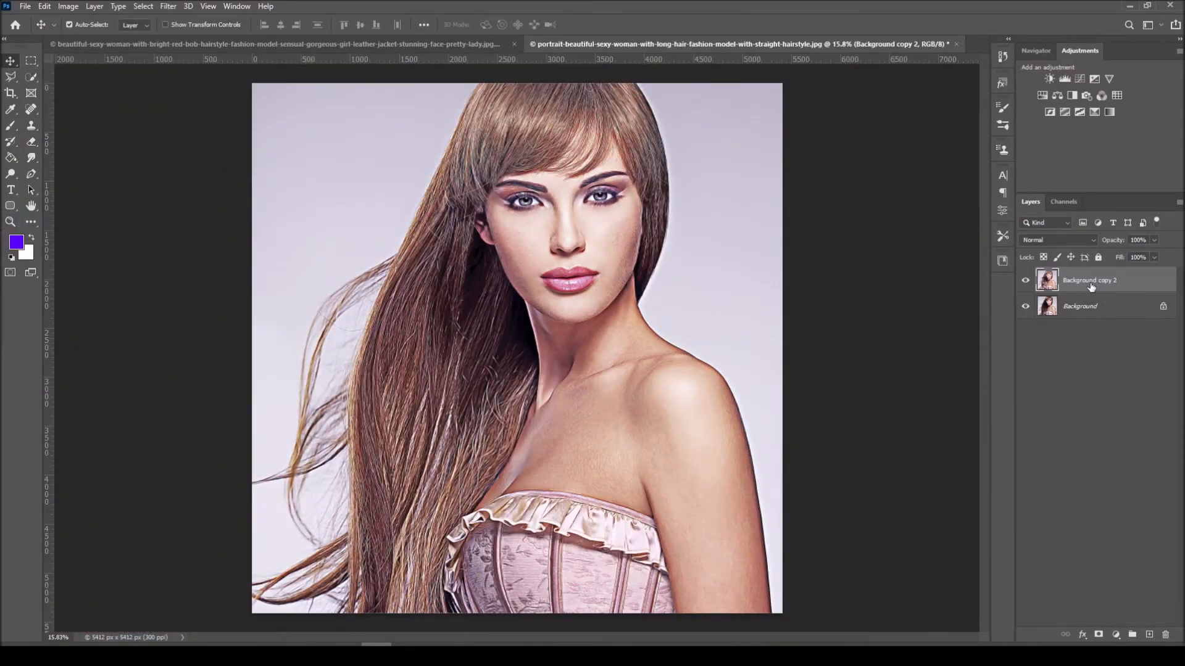
{"action": "right_click", "coordinate": [1117, 280]}
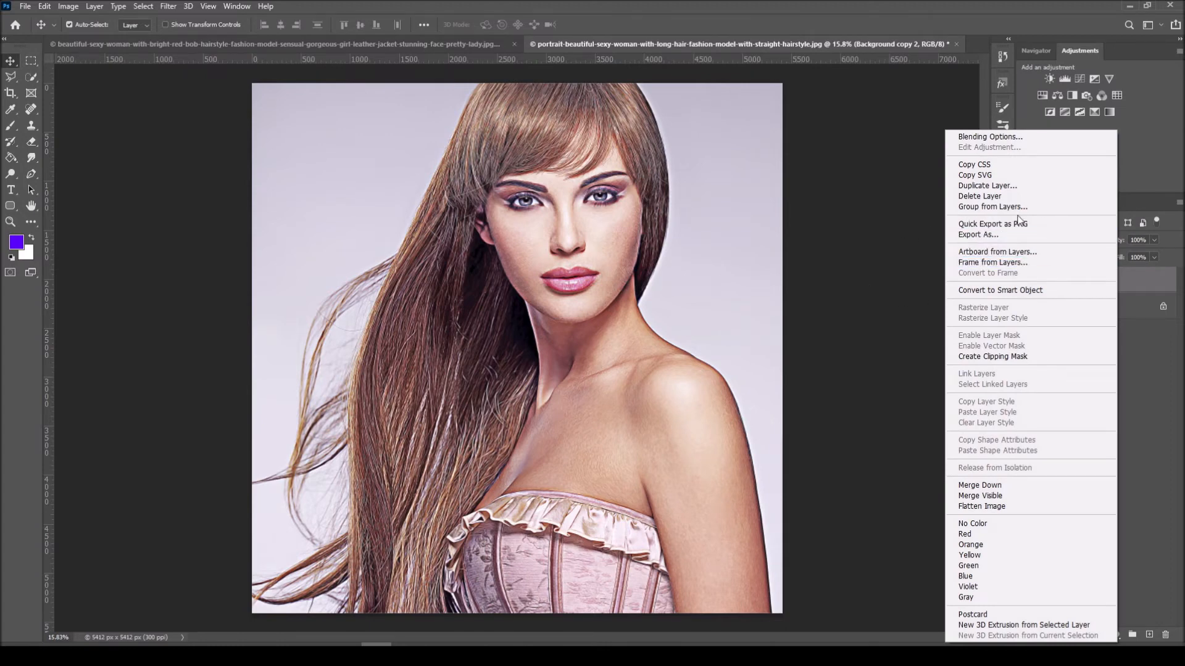
{"action": "left_click", "coordinate": [971, 186]}
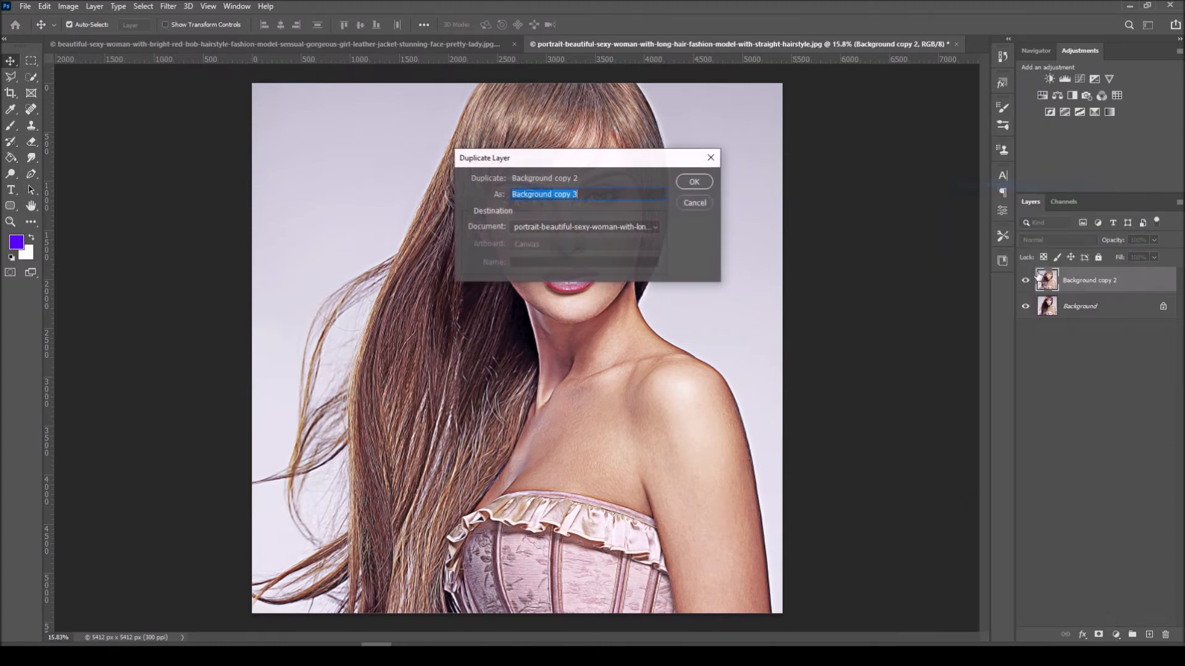
{"action": "left_click", "coordinate": [686, 182]}
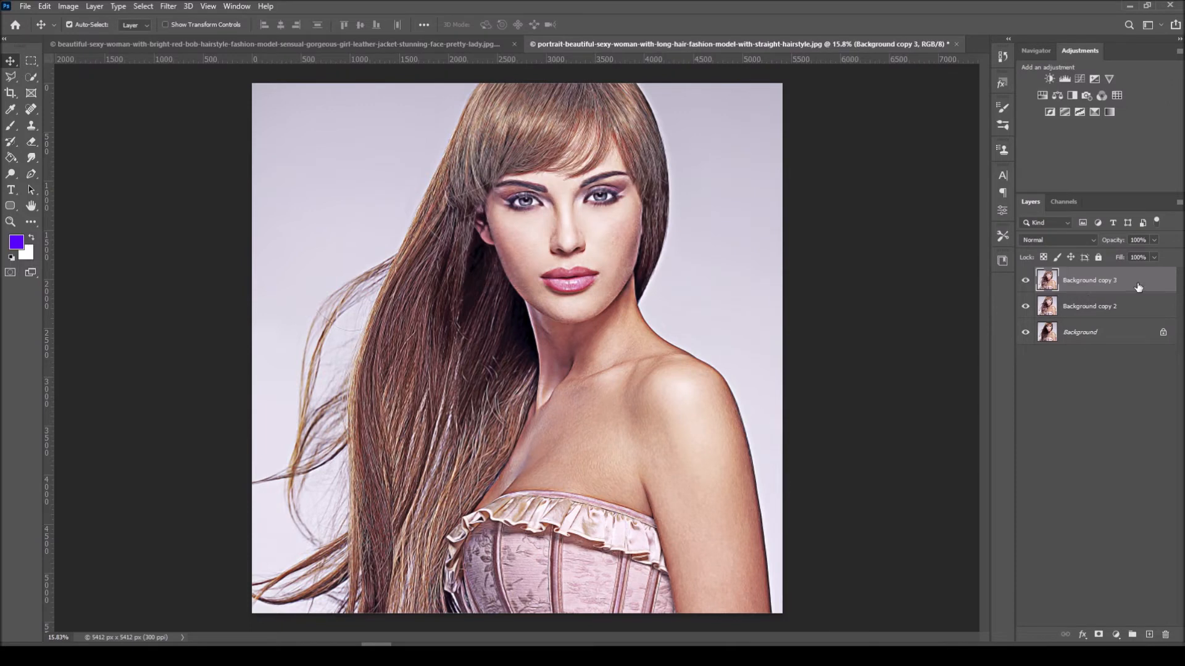
- Try a High Pass filter with an 18-pixel radius on the Background copy 3 layer, blended with Overlay
{"action": "left_click", "coordinate": [168, 6]}
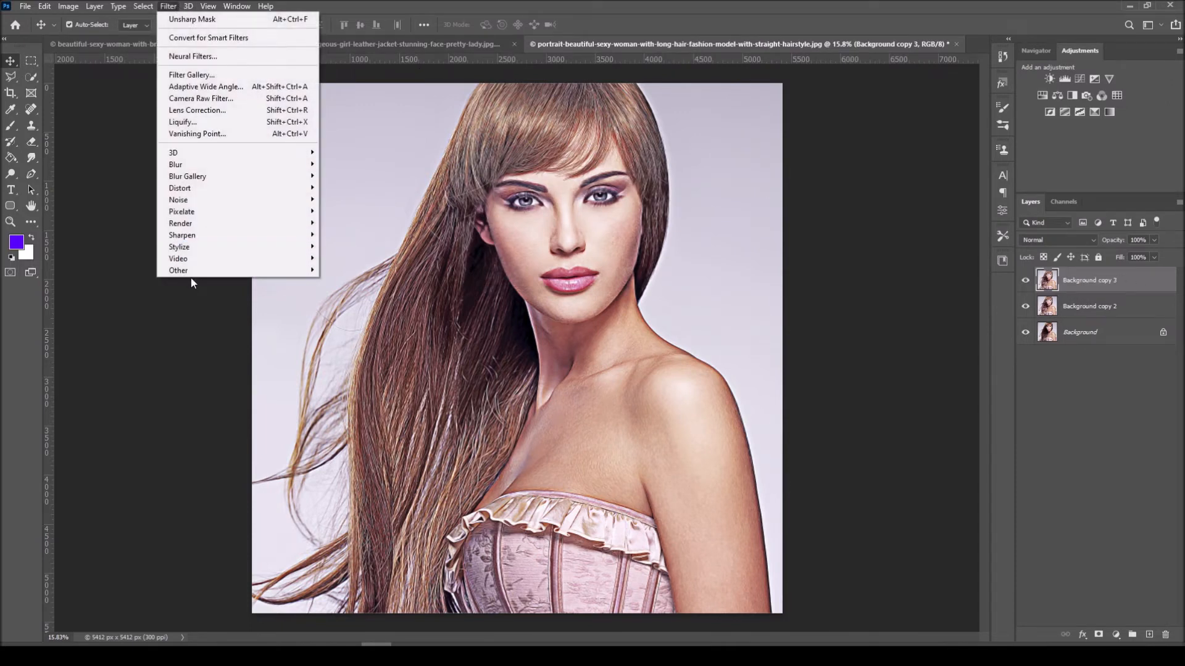
{"action": "mouse_move", "coordinate": [204, 271]}
{"action": "left_click", "coordinate": [350, 284]}
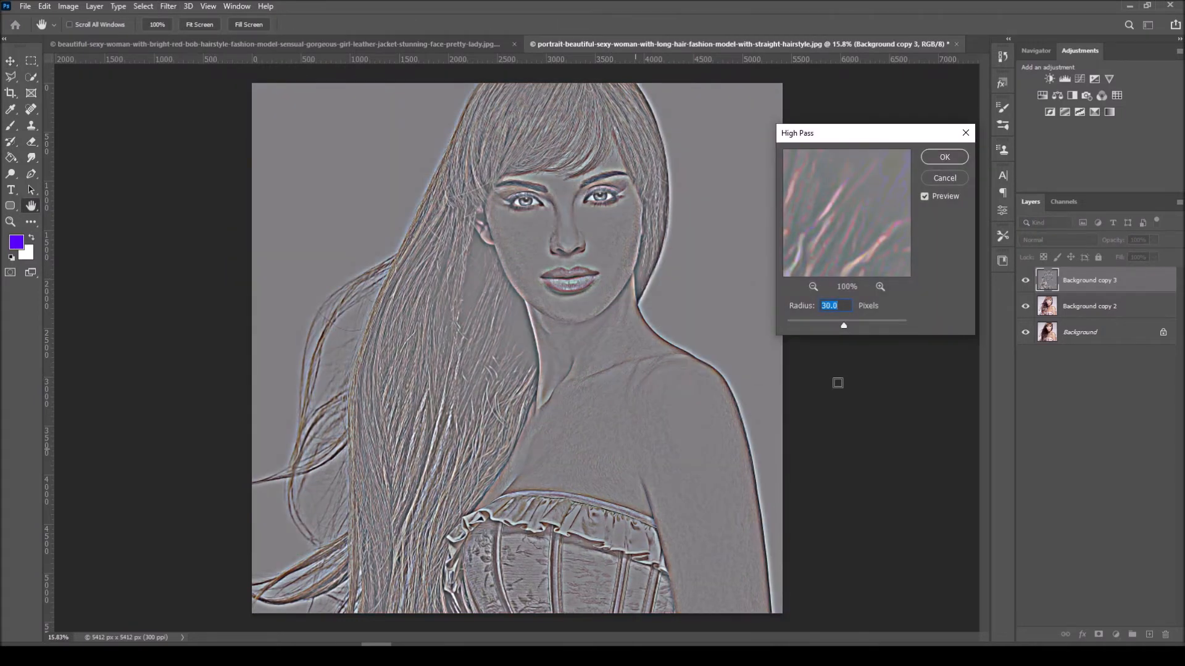
{"action": "left_click_drag", "start_coordinate": [834, 324], "coordinate": [823, 321]}
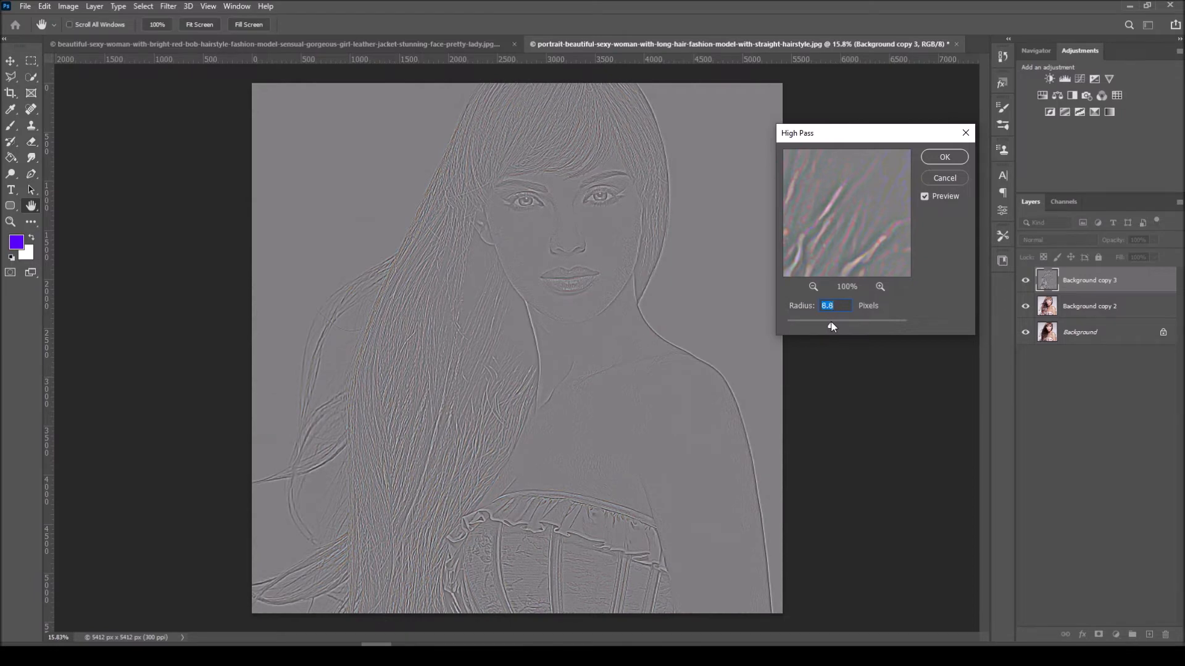
{"action": "left_click_drag", "start_coordinate": [839, 323], "coordinate": [838, 324]}
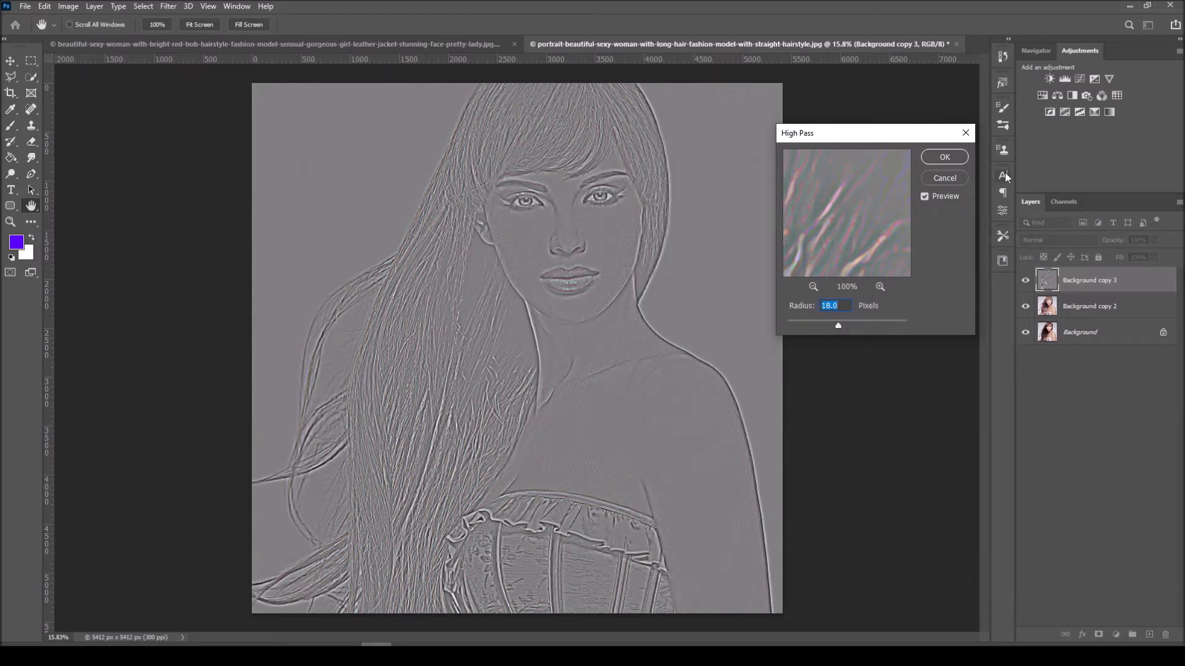
{"action": "left_click", "coordinate": [954, 158]}
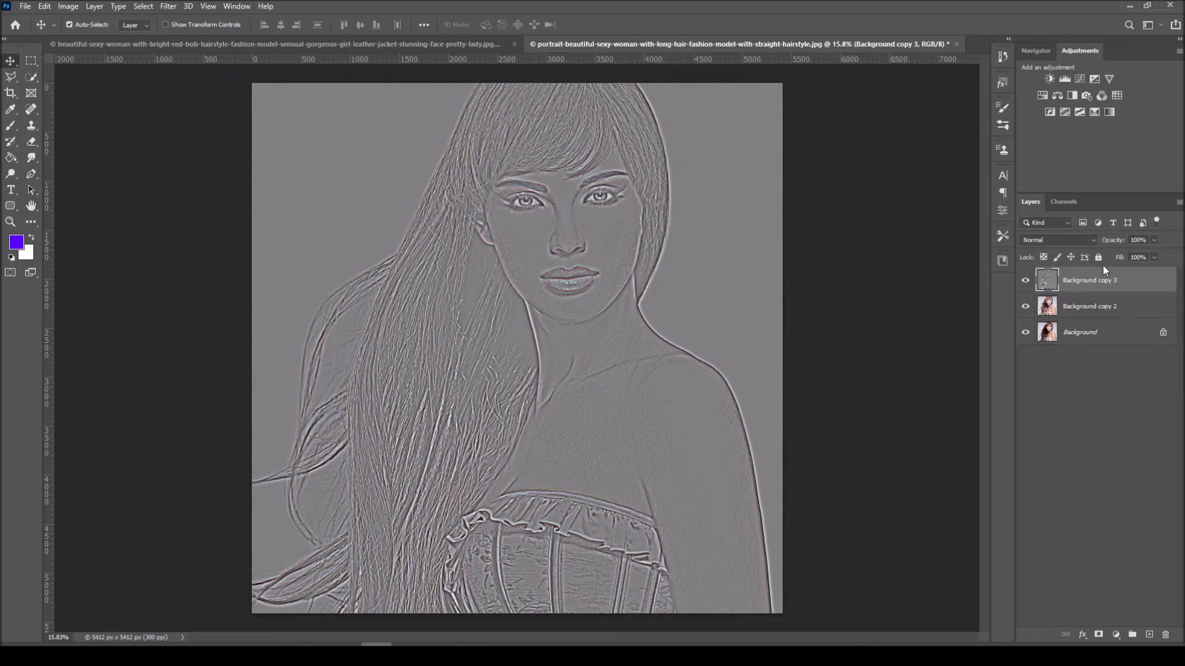
{"action": "left_click", "coordinate": [1039, 239]}
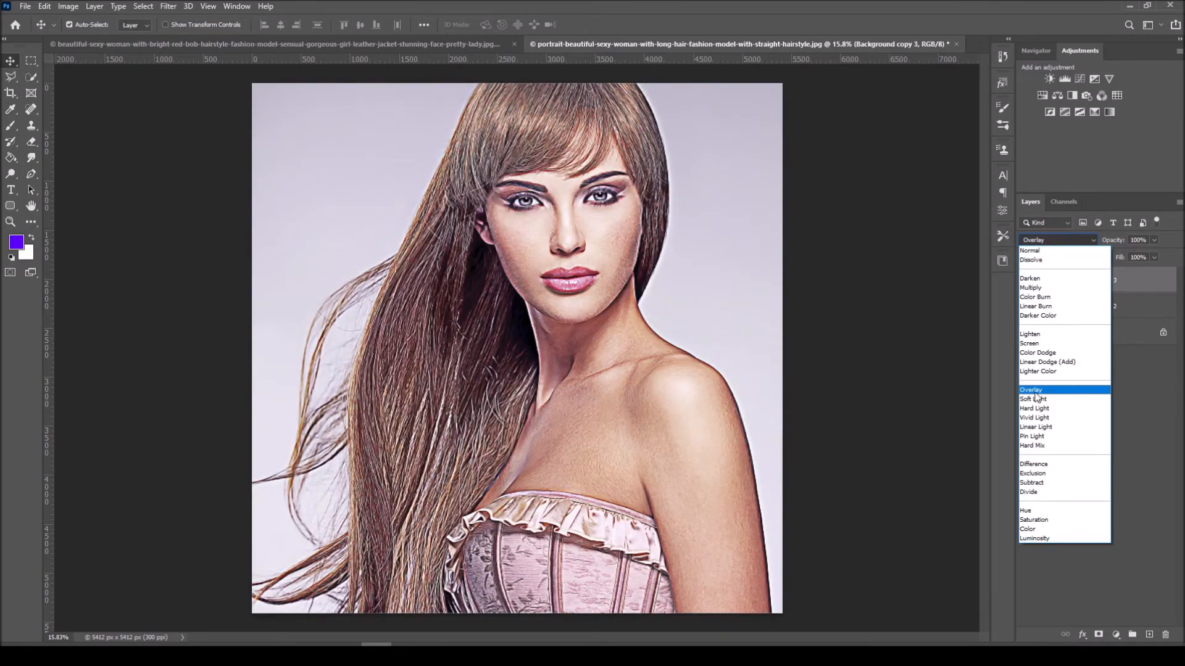
{"action": "left_click", "coordinate": [1034, 391]}
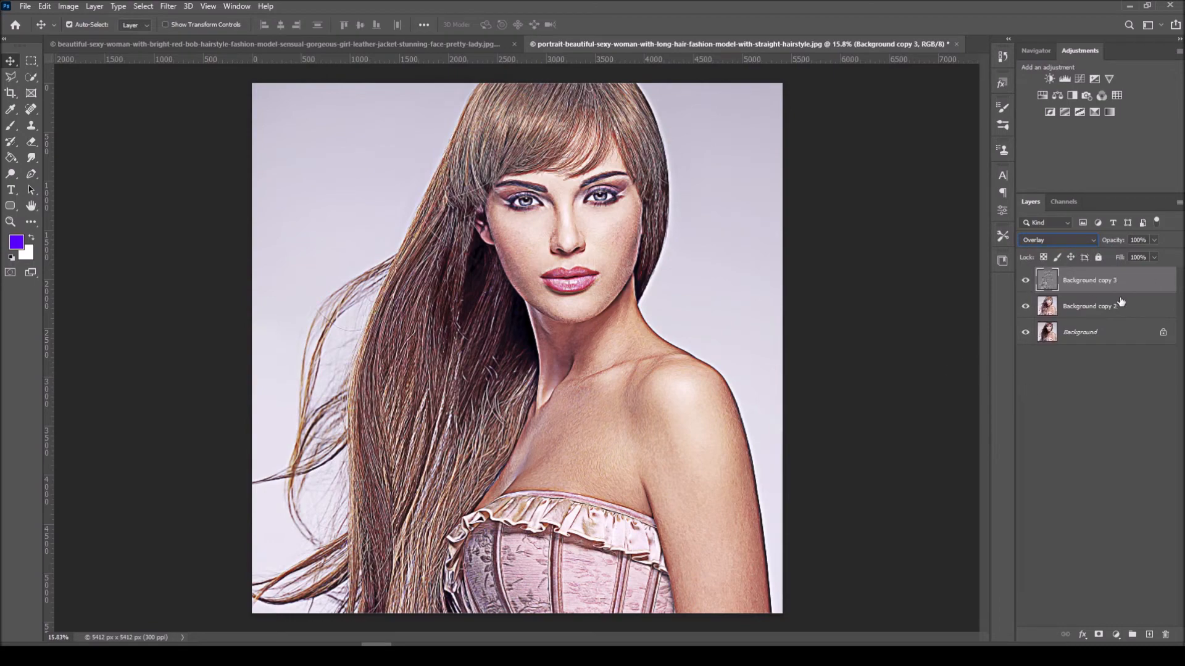
- Review the sharpened portrait, and undo the Overlay blending and the 18-pixel High Pass filter
{"action": "left_click", "coordinate": [851, 335]}
{"action": "scroll", "coordinate": [579, 335], "scroll_direction": "down", "scroll_amount": 4}
{"action": "scroll", "coordinate": [580, 334], "scroll_direction": "up", "scroll_amount": 2}
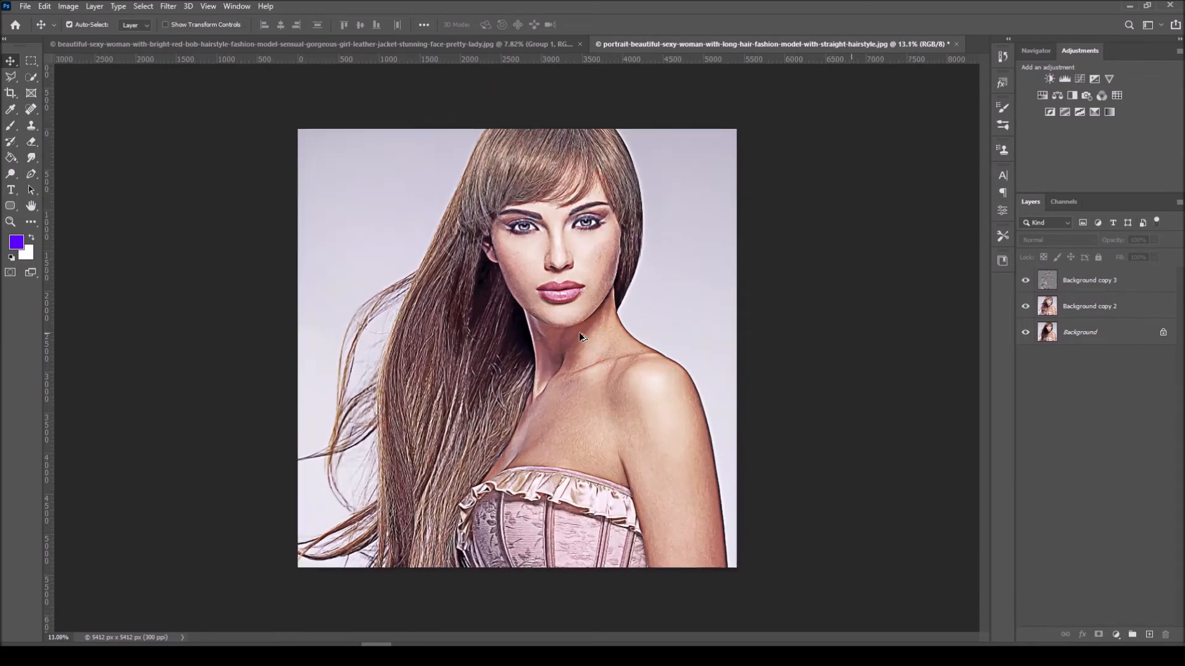
{"action": "scroll", "coordinate": [578, 337], "scroll_direction": "up", "scroll_amount": 3}
{"action": "scroll", "coordinate": [579, 337], "scroll_direction": "down", "scroll_amount": 3}
{"action": "key", "text": "ctrl+z"}
{"action": "key", "text": "ctrl+z"}
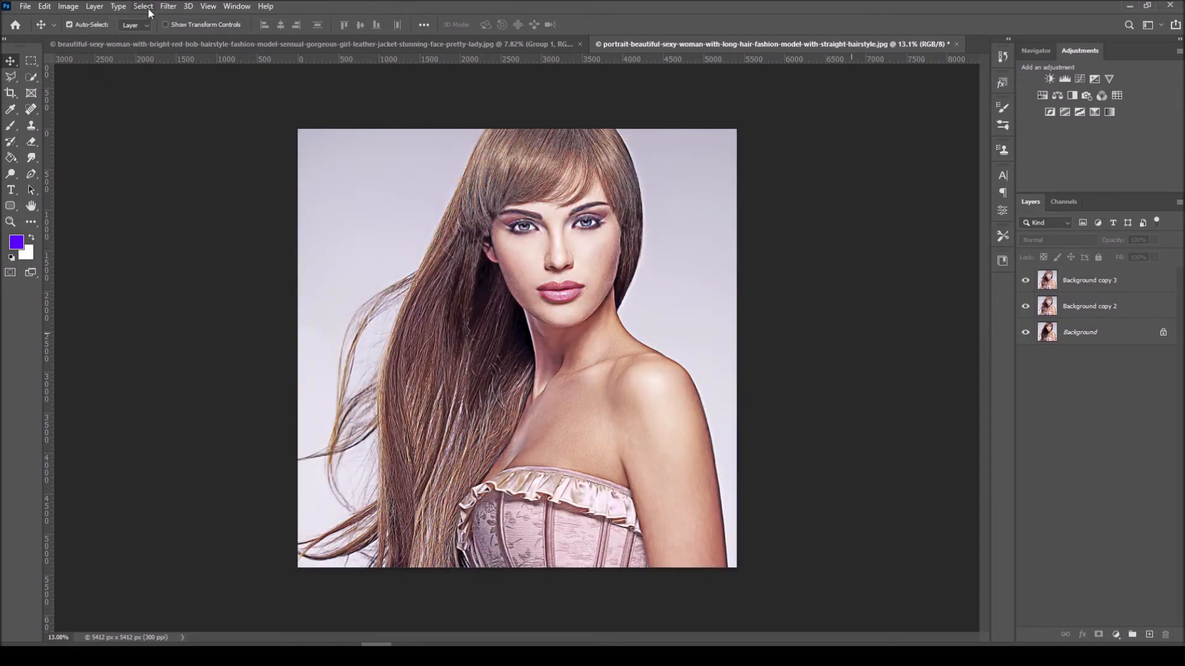
- Apply a High Pass filter with a 4.0-pixel radius to the Background copy 3 layer and set its blend mode to Overlay
{"action": "left_click", "coordinate": [166, 8]}
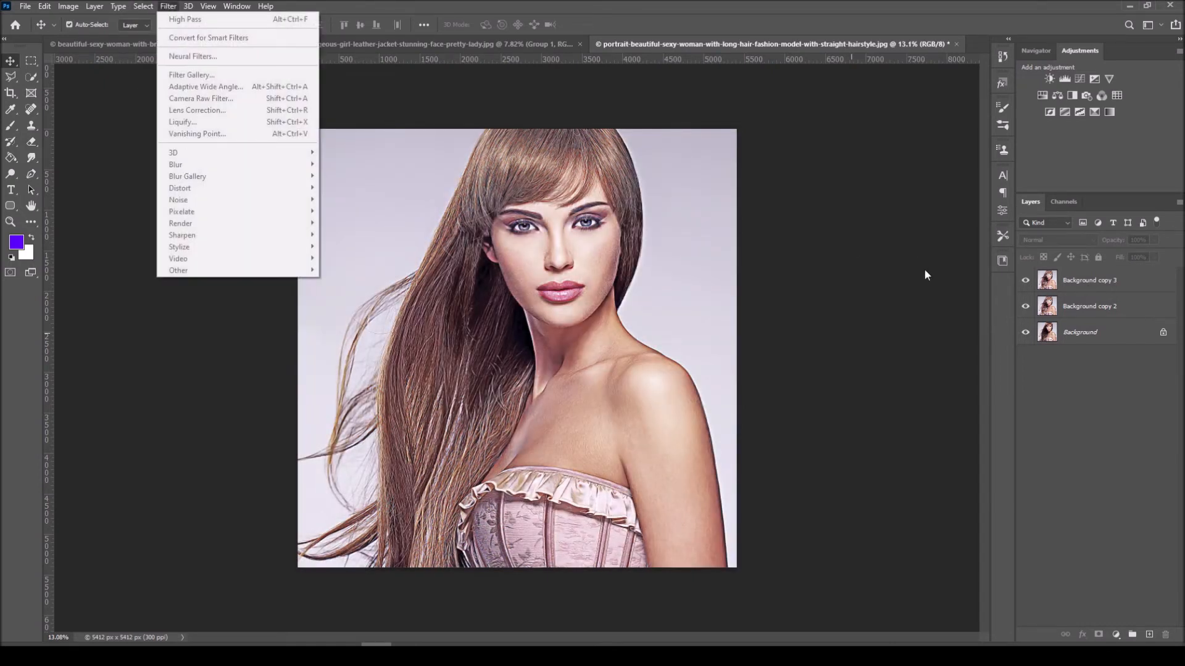
{"action": "left_click", "coordinate": [1088, 280]}
{"action": "left_click", "coordinate": [168, 6]}
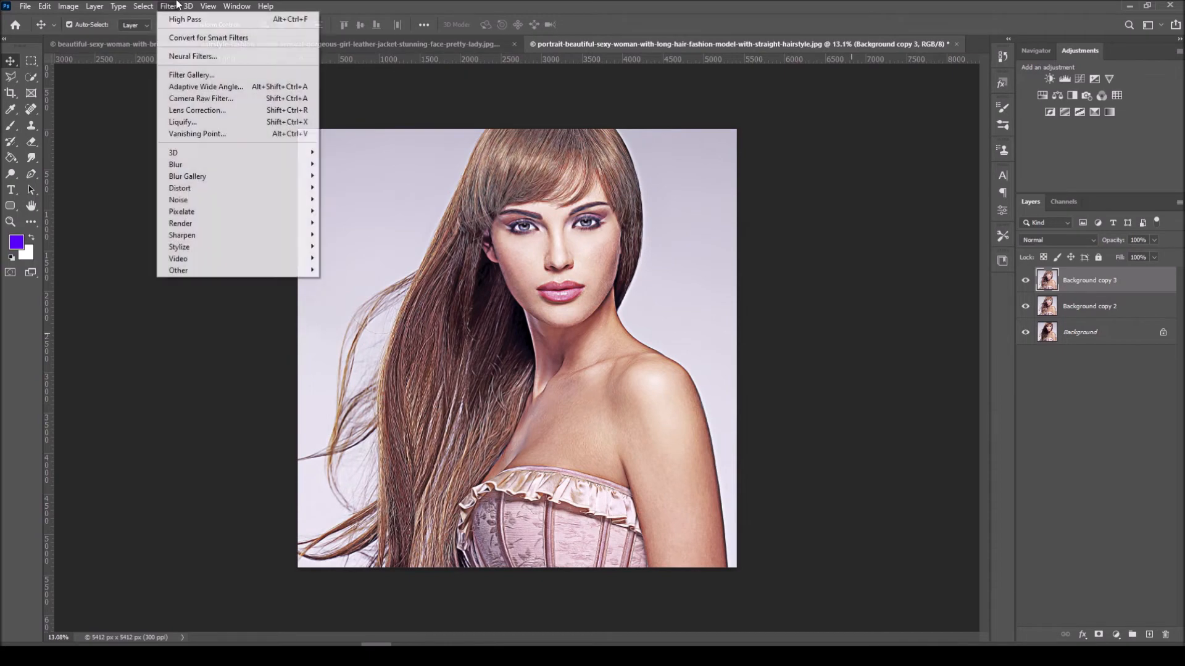
{"action": "mouse_move", "coordinate": [198, 270]}
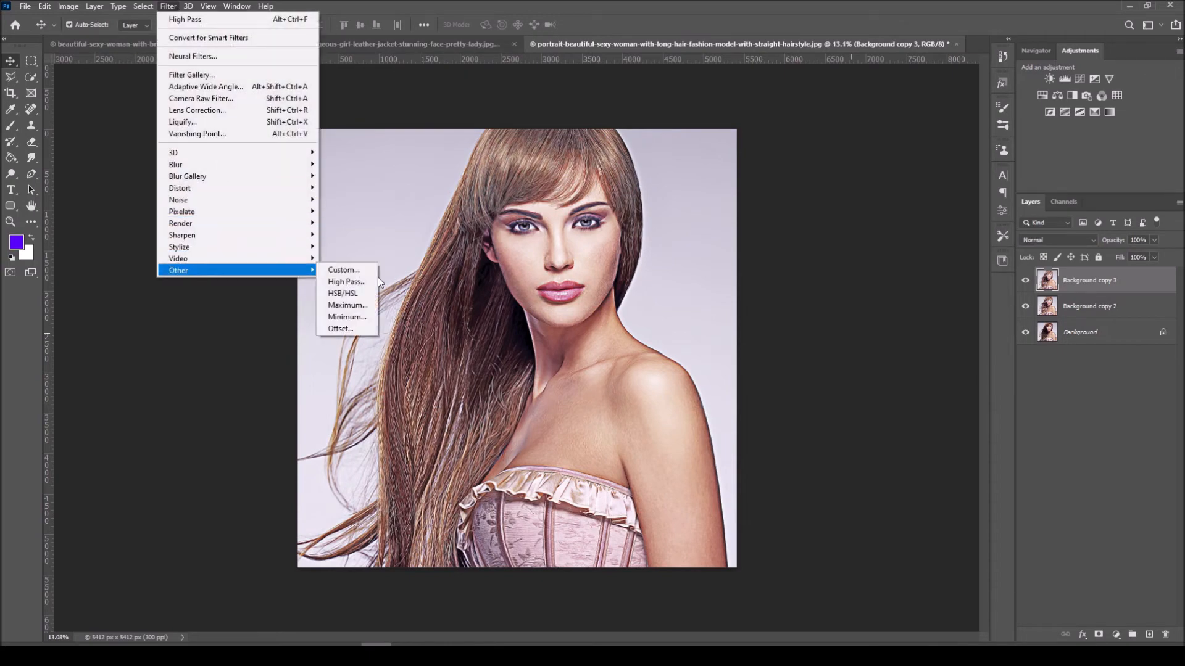
{"action": "left_click", "coordinate": [338, 280]}
{"action": "left_click_drag", "start_coordinate": [838, 323], "coordinate": [819, 326]}
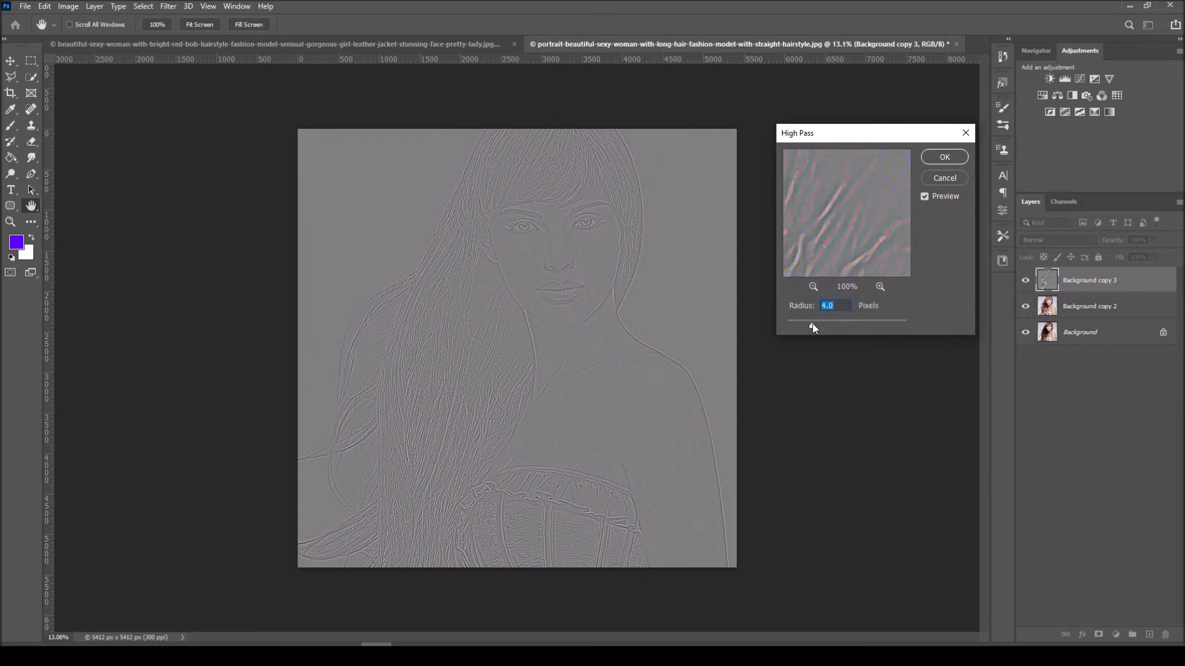
{"action": "left_click", "coordinate": [954, 156]}
{"action": "left_click", "coordinate": [1053, 239]}
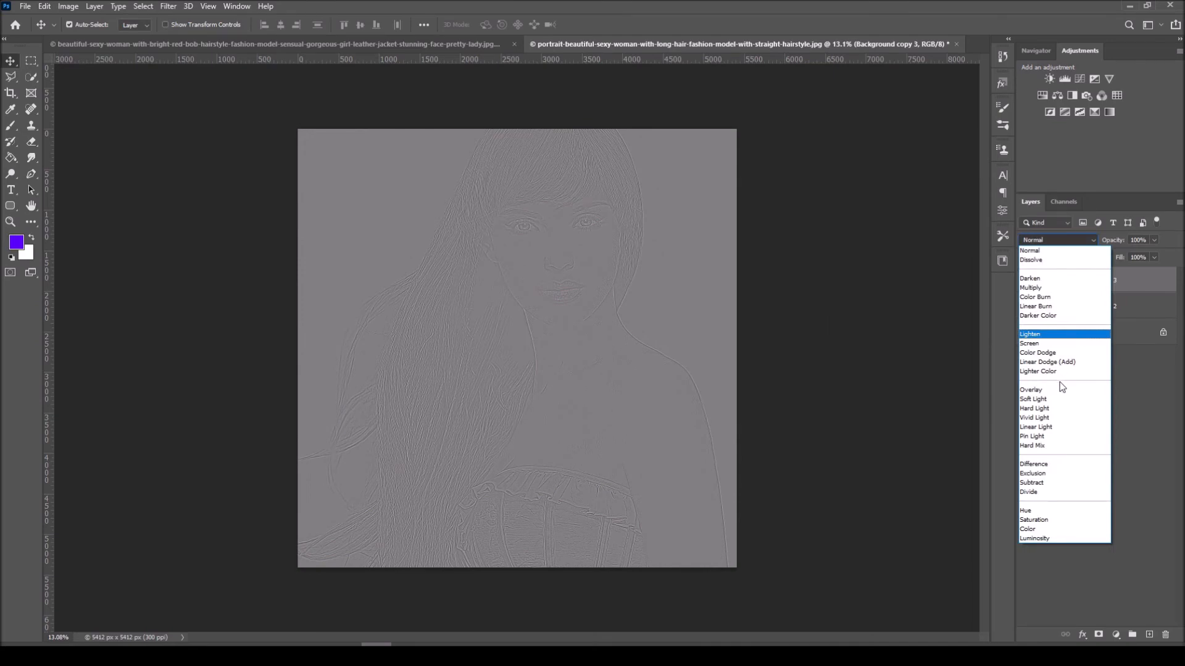
{"action": "left_click", "coordinate": [1034, 390]}
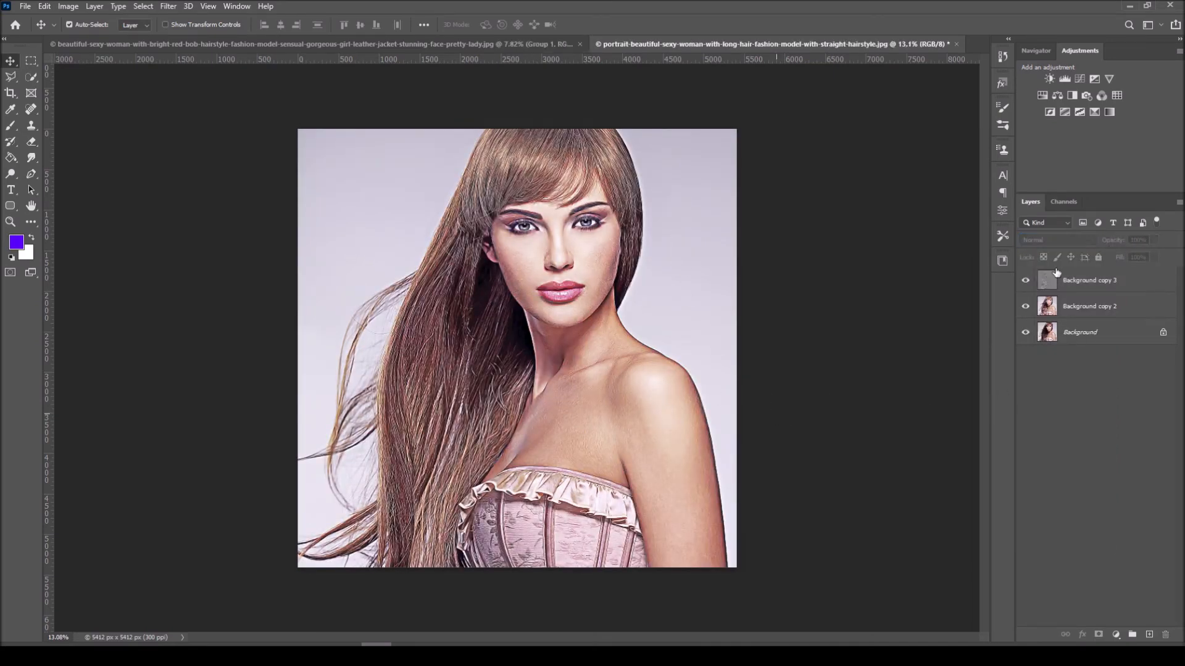
- Add a new layer on top and paint the right side of the photo violet-blue with a large soft brush
{"action": "left_click", "coordinate": [1101, 281]}
{"action": "left_click", "coordinate": [1150, 635]}
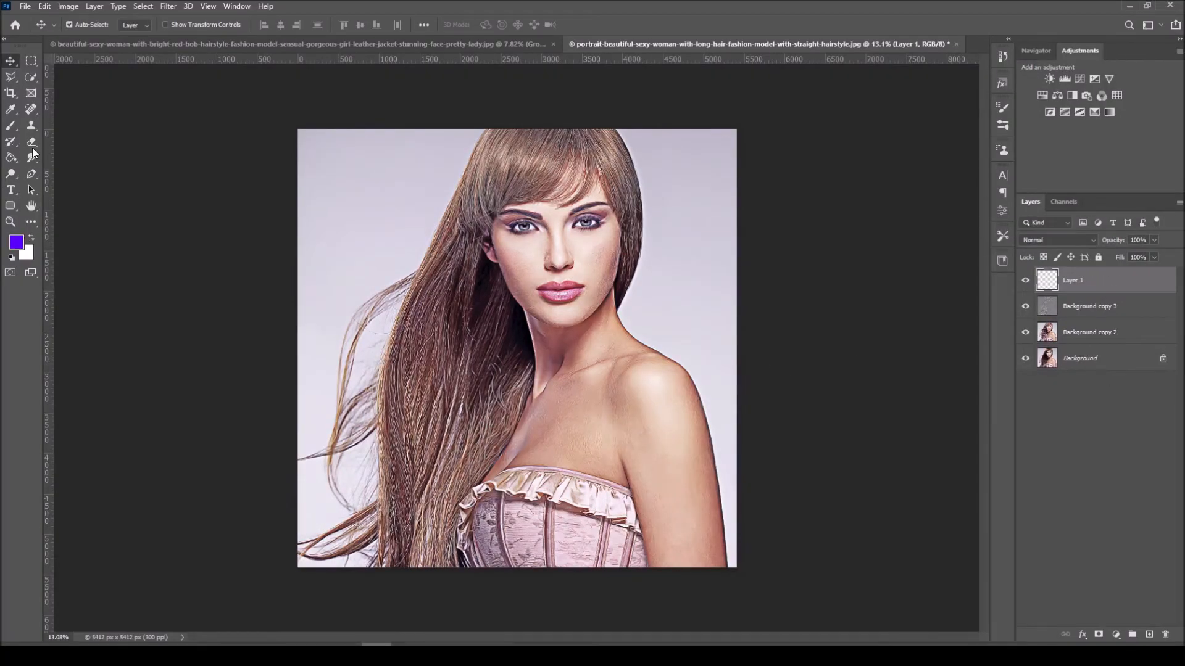
{"action": "left_click", "coordinate": [10, 125]}
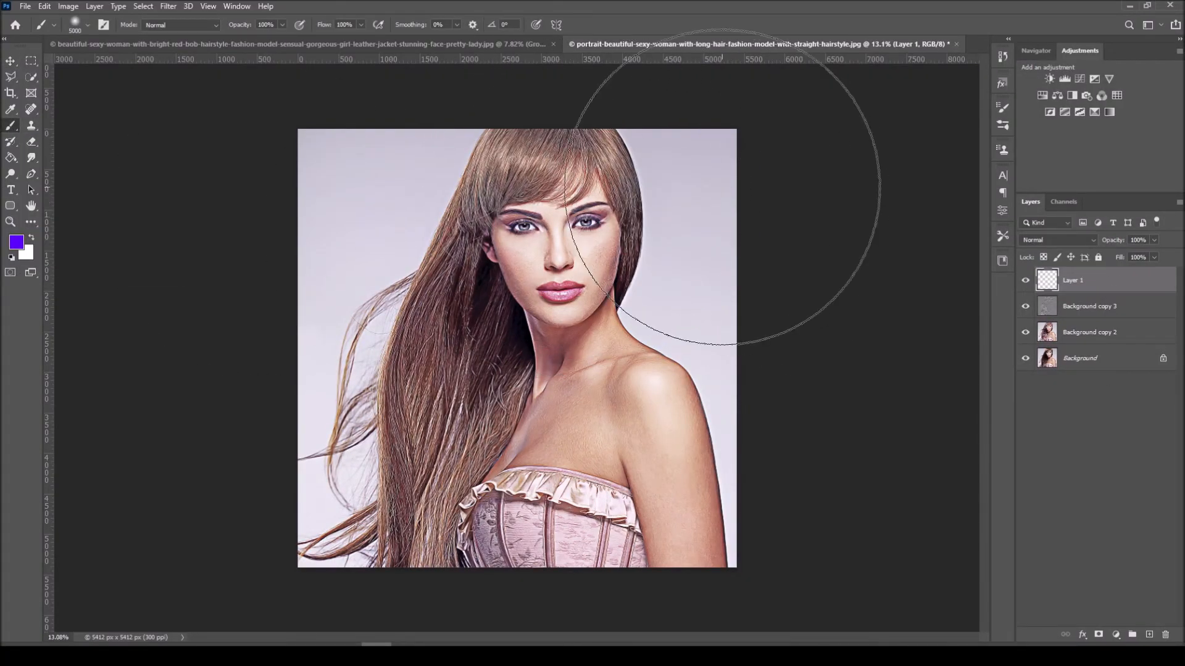
{"action": "left_click_drag", "start_coordinate": [725, 192], "coordinate": [782, 590]}
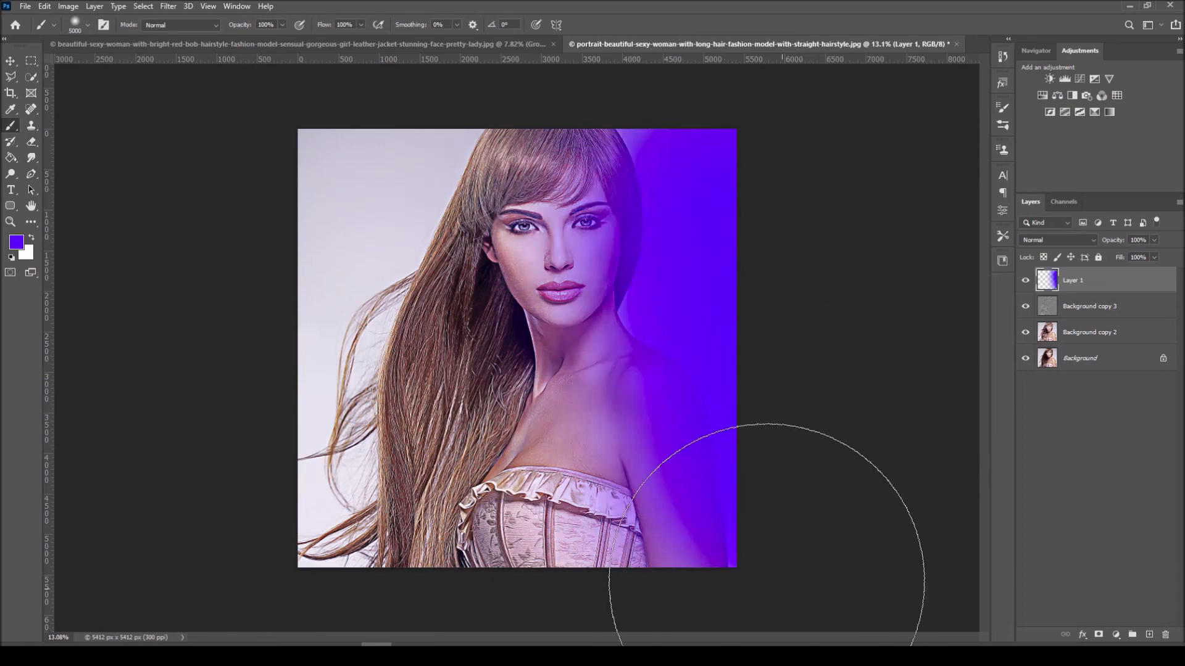
- Change the foreground color to a pinkish red and paint the left side of the photo on the same layer
{"action": "left_click", "coordinate": [21, 247]}
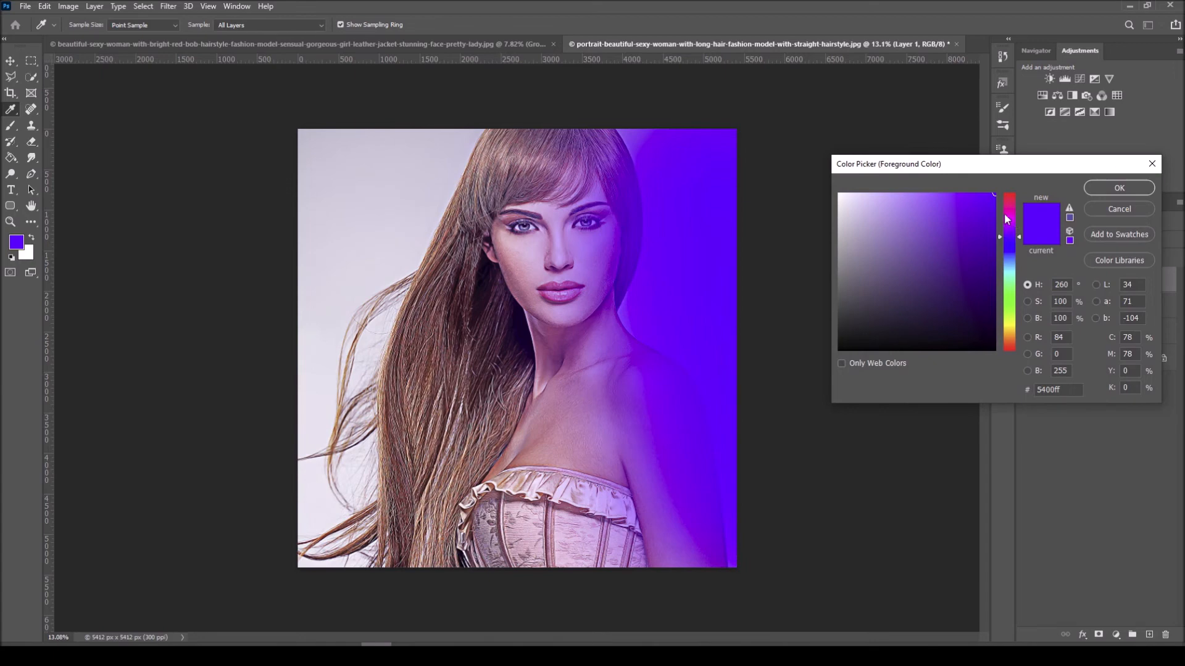
{"action": "left_click_drag", "start_coordinate": [1008, 216], "coordinate": [1008, 198]}
{"action": "left_click", "coordinate": [1109, 191]}
{"action": "key", "text": "b"}
{"action": "left_click_drag", "start_coordinate": [317, 573], "coordinate": [302, 148]}
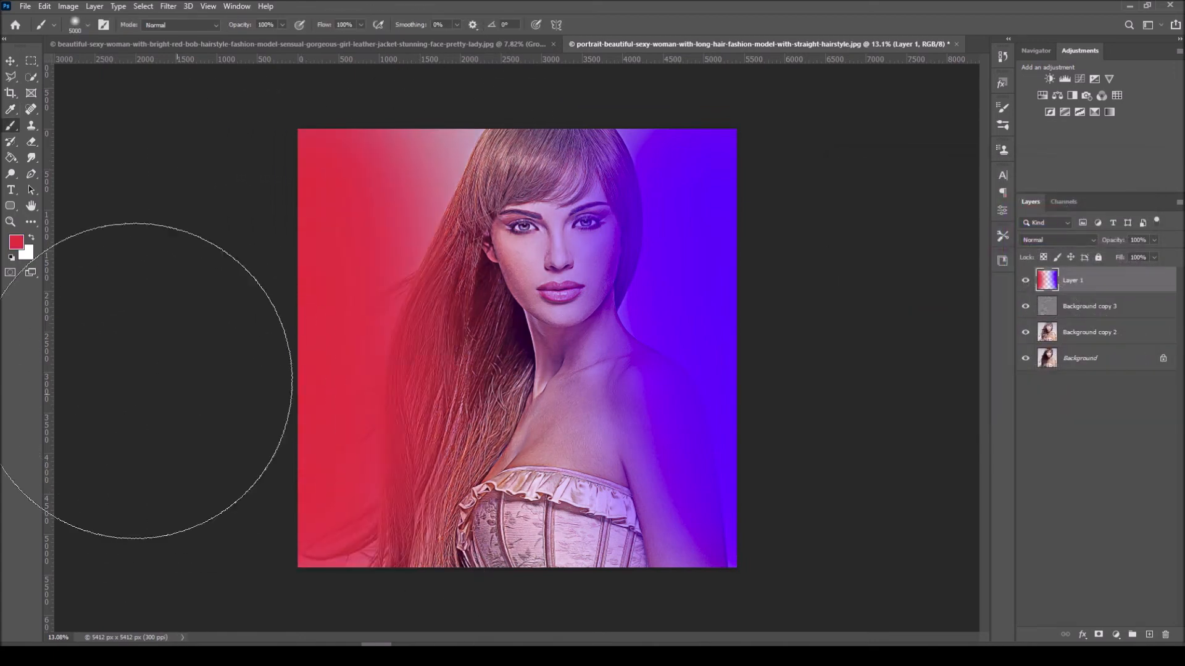
- Set the painted color layer's blend mode to Overlay and its opacity to 65%
{"action": "left_click", "coordinate": [10, 60]}
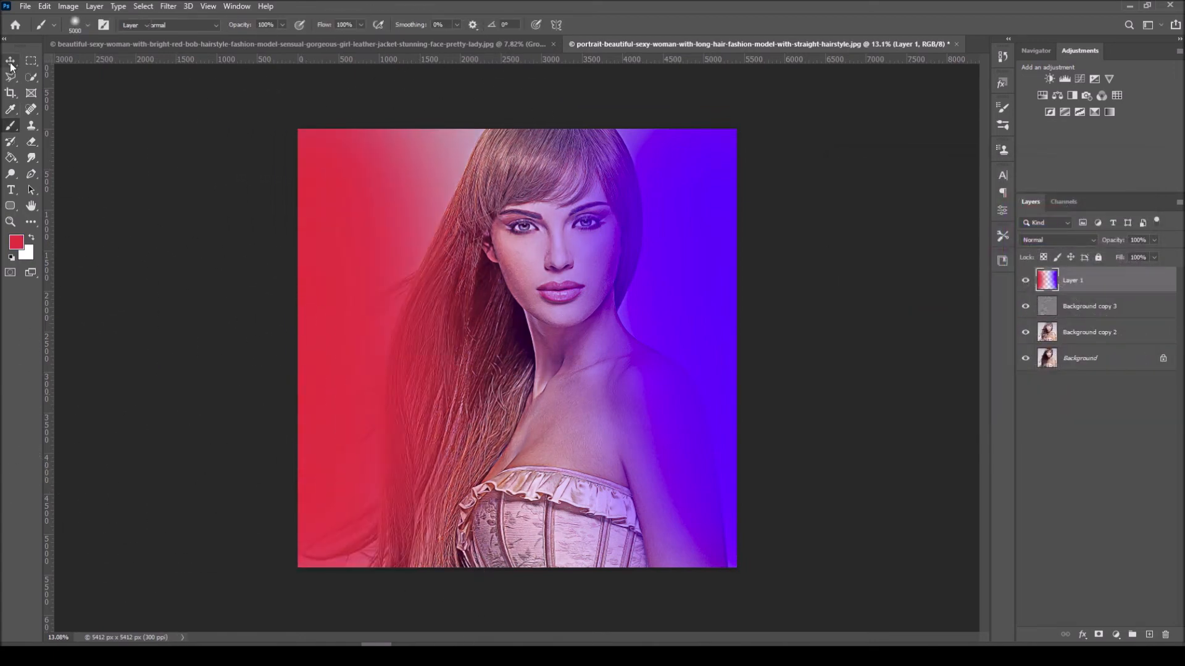
{"action": "left_click", "coordinate": [1049, 241]}
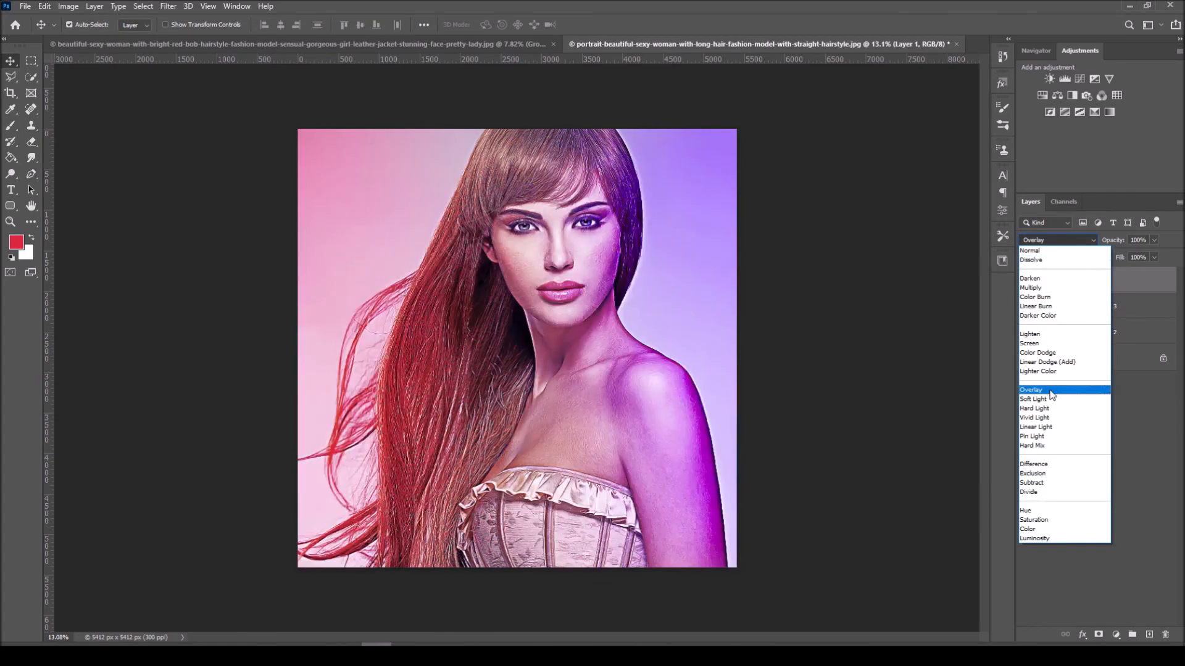
{"action": "left_click", "coordinate": [1051, 391]}
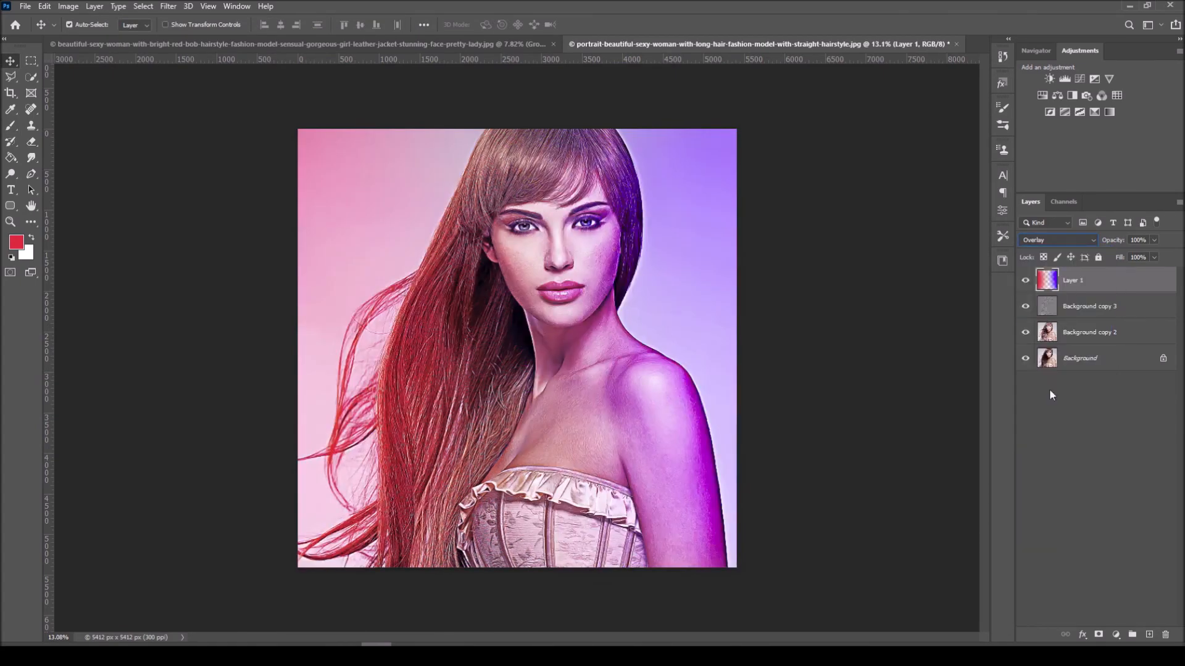
{"action": "left_click", "coordinate": [1155, 239]}
{"action": "left_click", "coordinate": [1123, 254]}
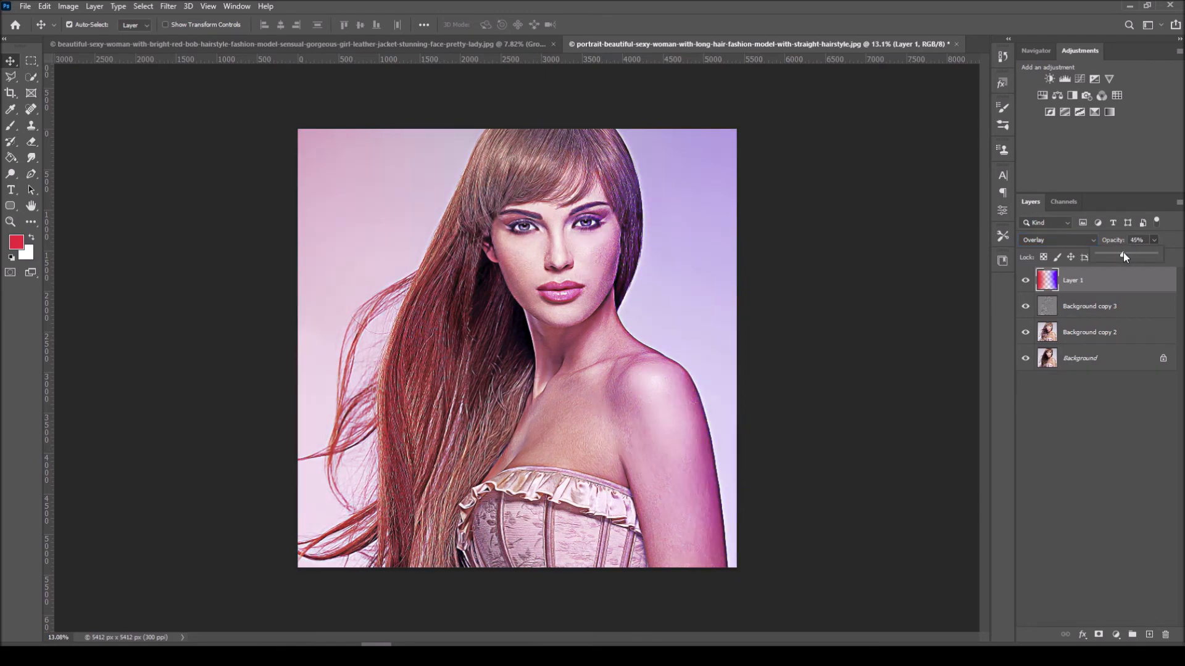
{"action": "left_click_drag", "start_coordinate": [1123, 255], "coordinate": [1136, 256]}
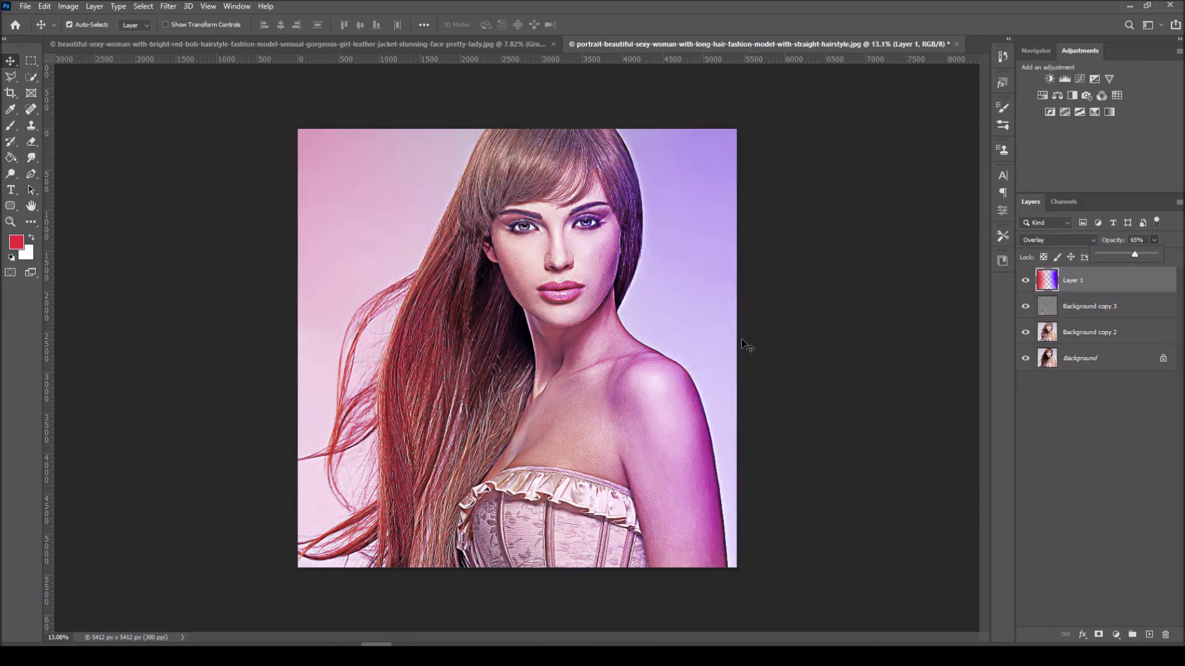
{"action": "left_click", "coordinate": [827, 348]}
{"action": "left_click", "coordinate": [828, 348]}
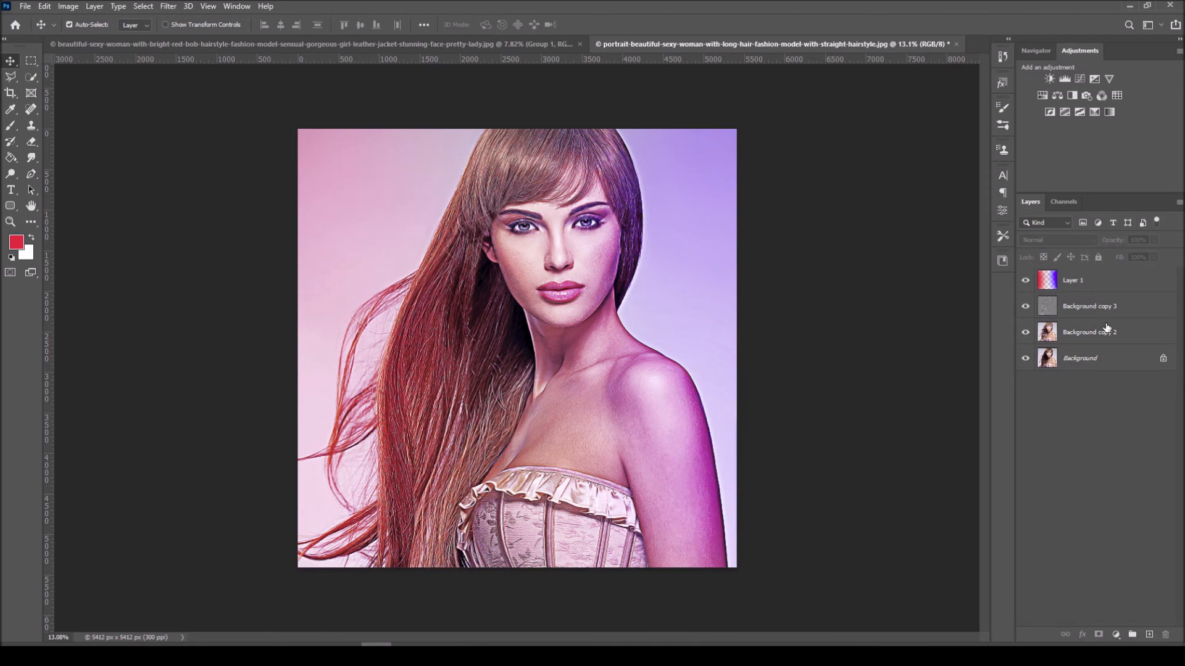
- Group Layer 1, Background copy 3 and Background copy 2 together, leaving the Background layer outside the group
{"action": "left_click", "coordinate": [1069, 286]}
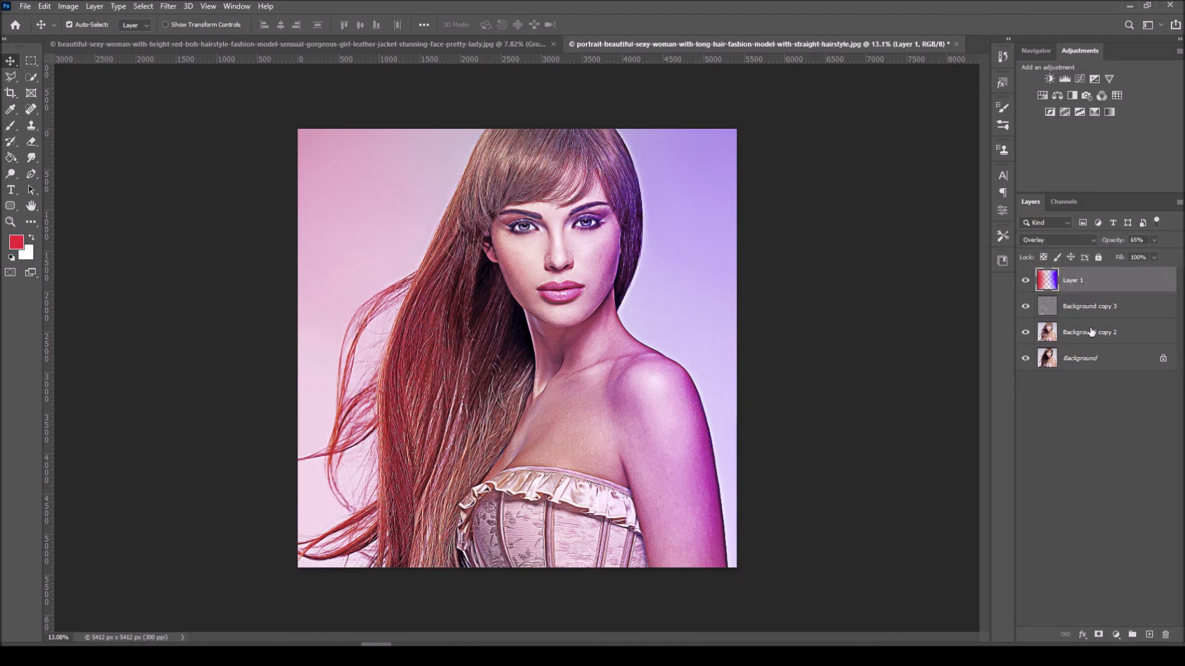
{"action": "left_click", "coordinate": [1091, 332], "text": "shift"}
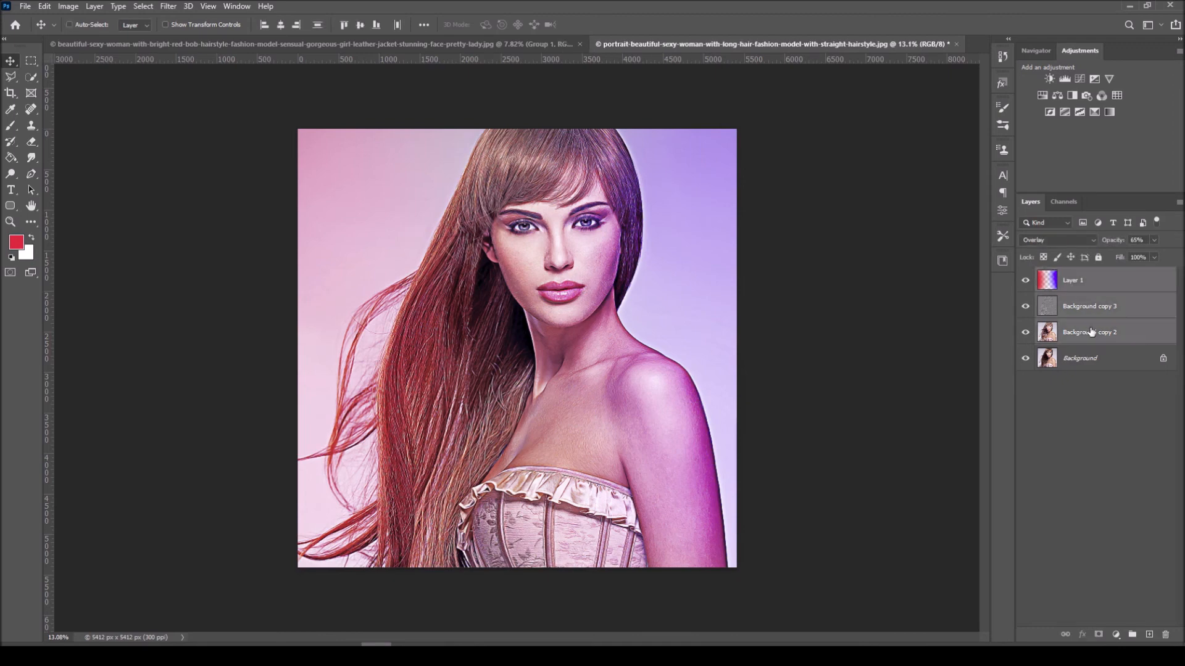
{"action": "key", "text": "ctrl+g"}
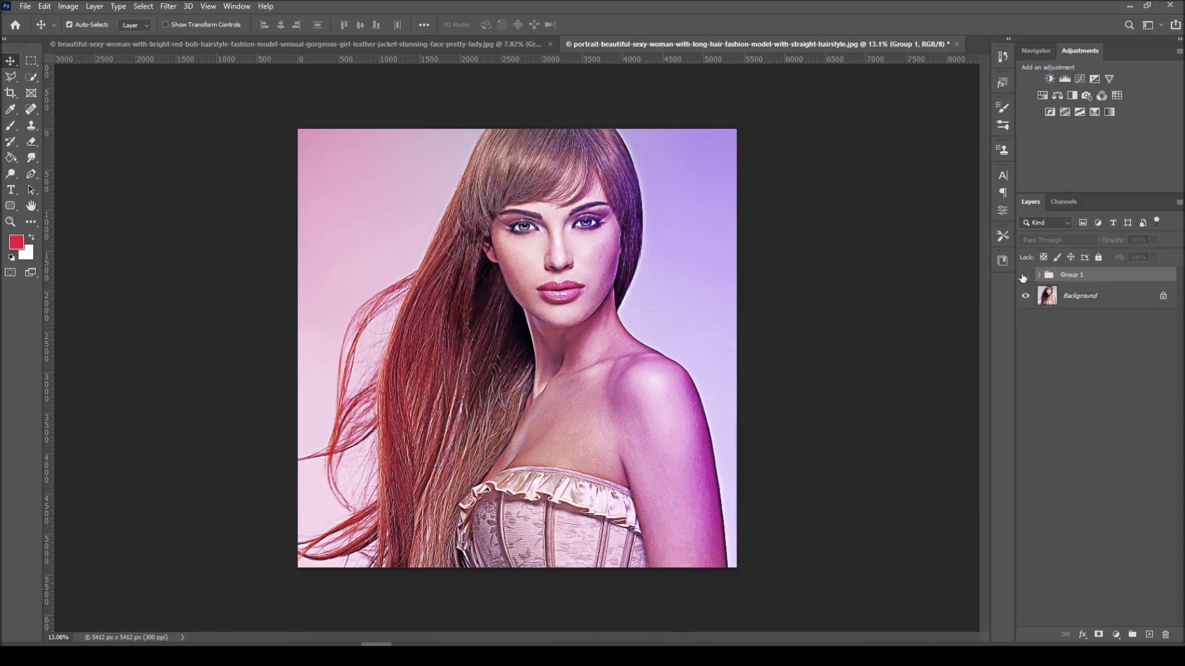
- Toggle Group 1's visibility to compare the edit with the original photo, and examine the original face up close
{"action": "left_click", "coordinate": [1024, 276]}
{"action": "left_click", "coordinate": [1025, 275]}
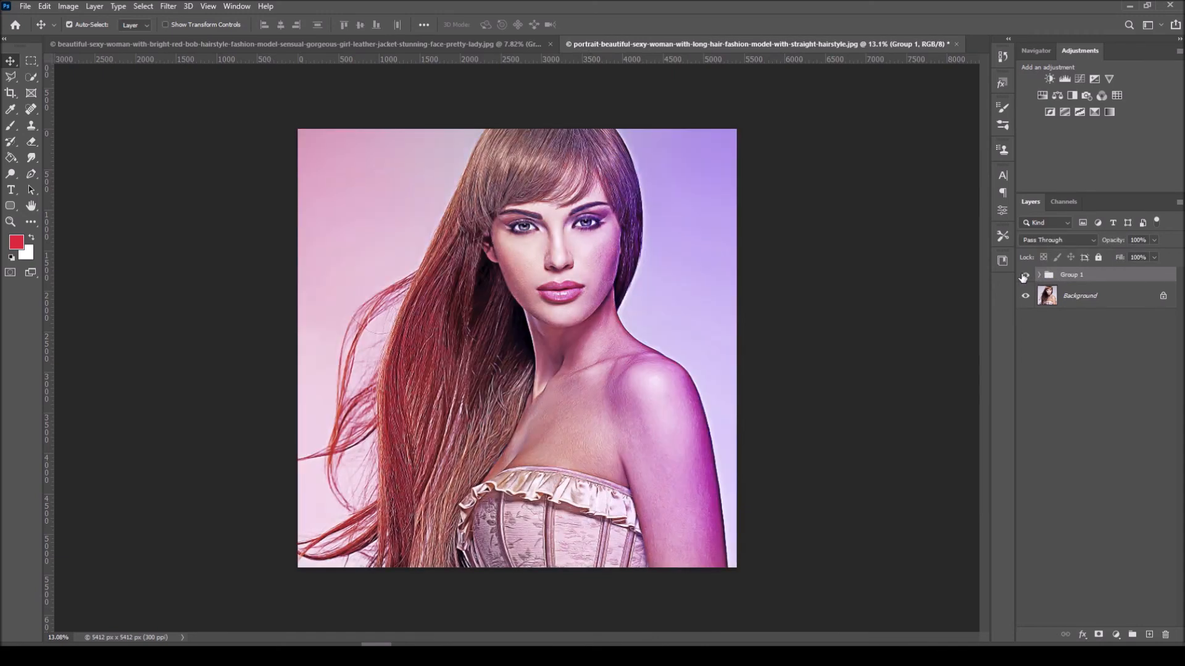
{"action": "left_click", "coordinate": [1025, 275]}
{"action": "left_click", "coordinate": [1025, 275]}
{"action": "left_click", "coordinate": [1024, 275]}
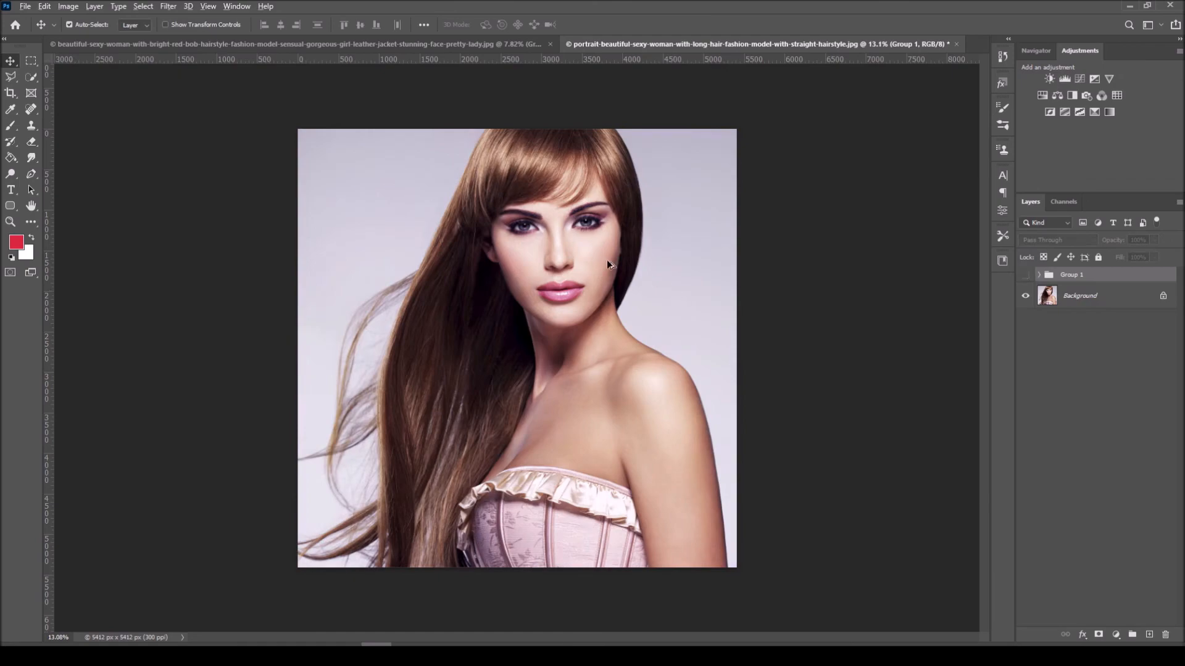
{"action": "scroll", "coordinate": [536, 259], "scroll_direction": "up", "scroll_amount": 10}
{"action": "scroll", "coordinate": [708, 238], "scroll_direction": "down", "scroll_amount": 4}
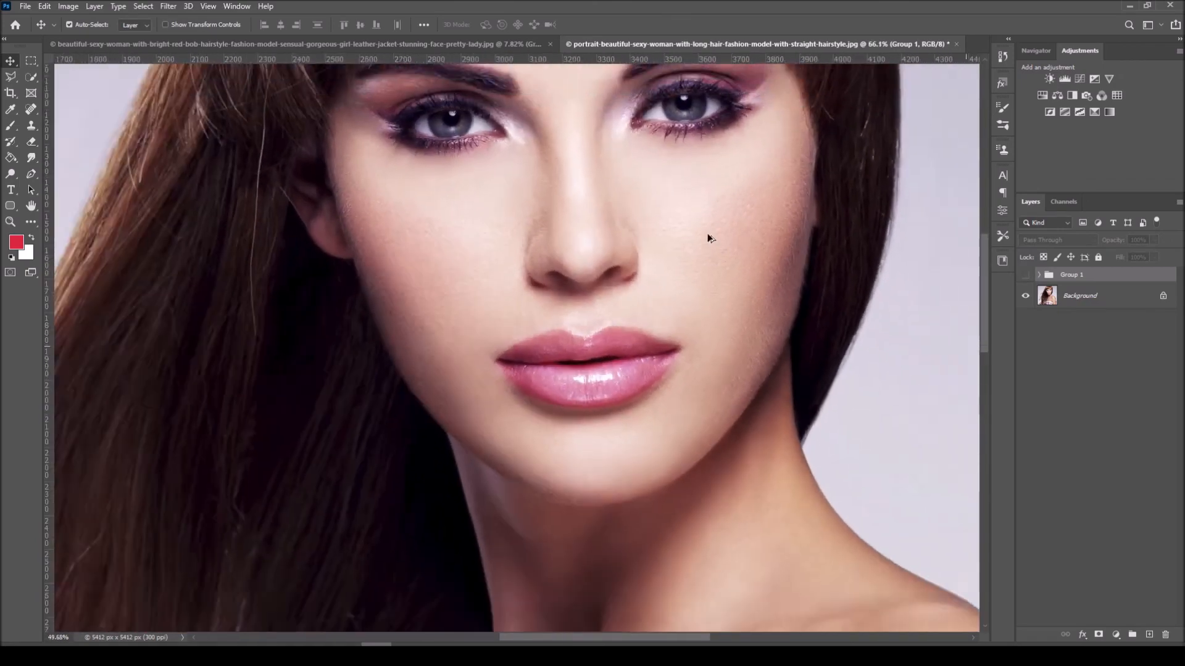
{"action": "scroll", "coordinate": [704, 229], "scroll_direction": "up", "scroll_amount": 8}
{"action": "scroll", "coordinate": [637, 264], "scroll_direction": "down", "scroll_amount": 10}
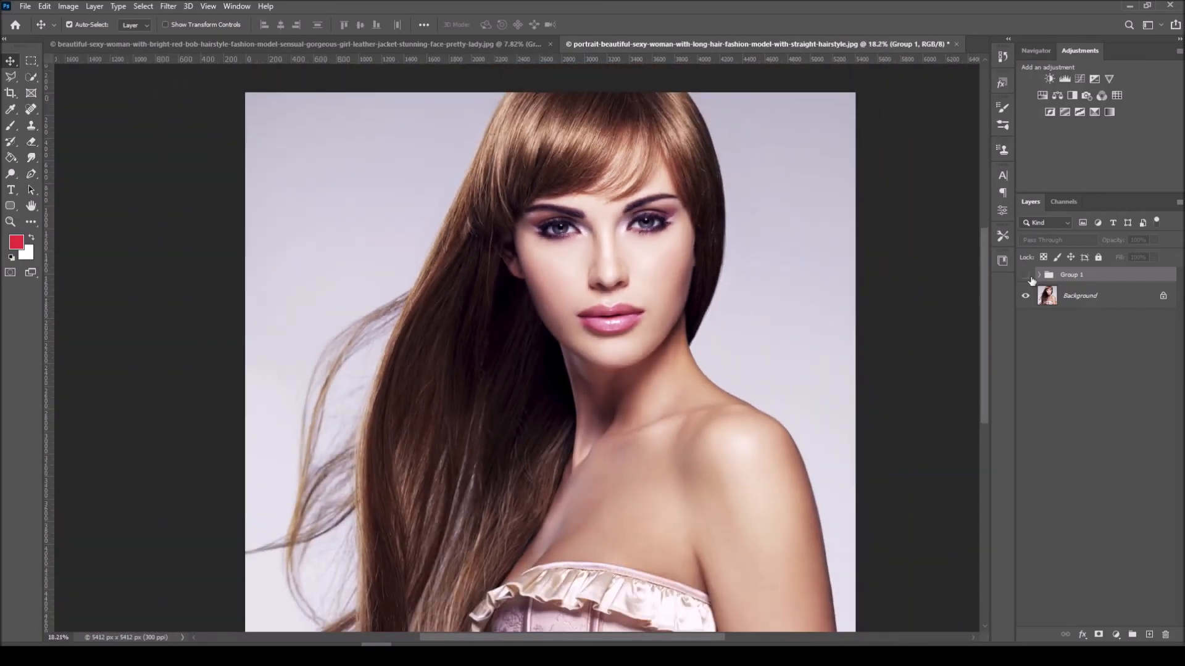
- Show Group 1 again and examine the stylized face and hair up close
{"action": "left_click", "coordinate": [1026, 275]}
{"action": "scroll", "coordinate": [643, 278], "scroll_direction": "up", "scroll_amount": 5}
{"action": "scroll", "coordinate": [619, 294], "scroll_direction": "down", "scroll_amount": 2}
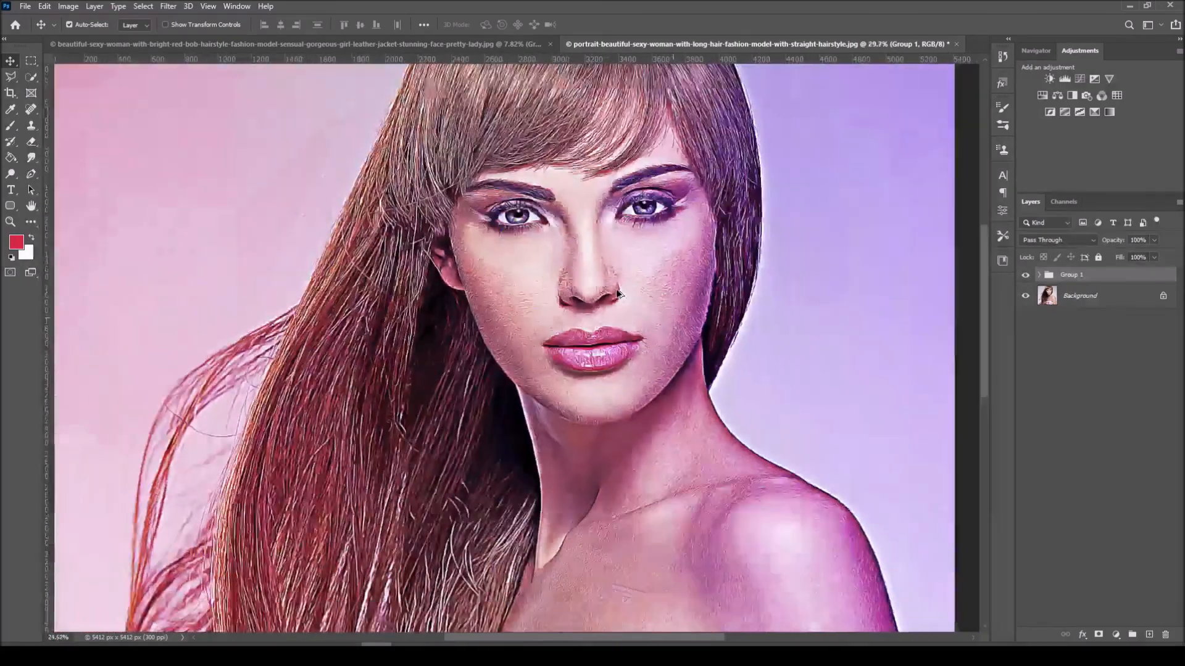
{"action": "scroll", "coordinate": [619, 294], "scroll_direction": "down", "scroll_amount": 3}
{"action": "scroll", "coordinate": [620, 295], "scroll_direction": "up", "scroll_amount": 1}
{"action": "scroll", "coordinate": [620, 295], "scroll_direction": "down", "scroll_amount": 1}
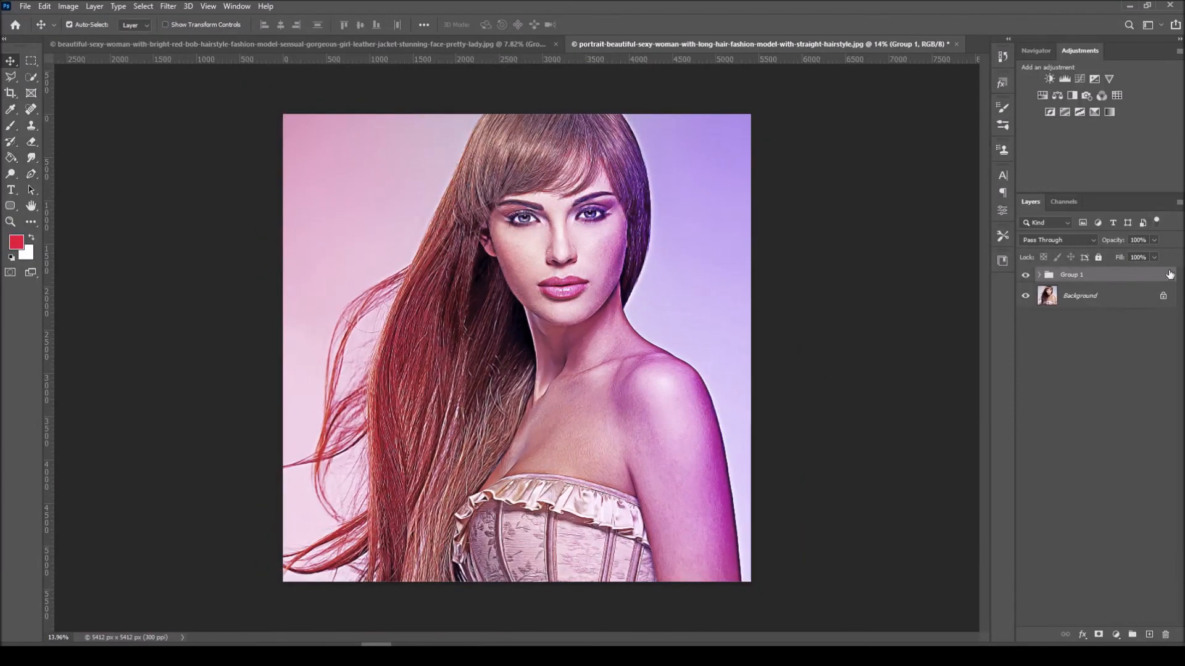
- Hide the painted color layer, Layer 1, inside Group 1 and collapse the group
{"action": "left_click", "coordinate": [1038, 275]}
{"action": "left_click", "coordinate": [1026, 296]}
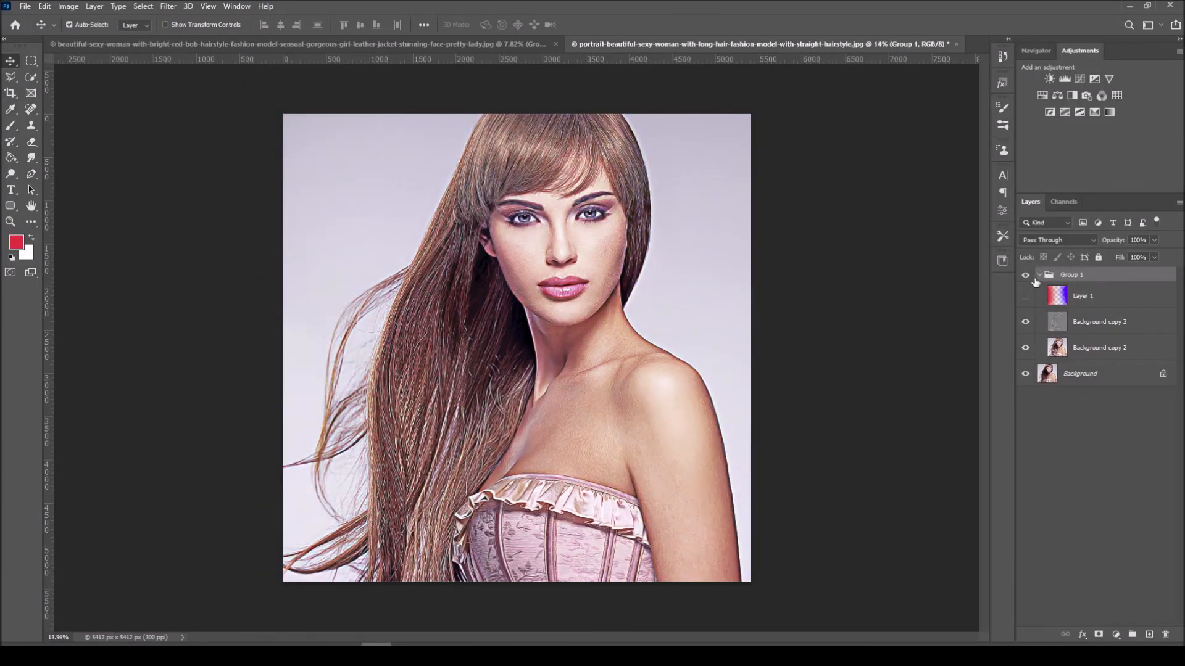
{"action": "left_click", "coordinate": [1039, 275]}
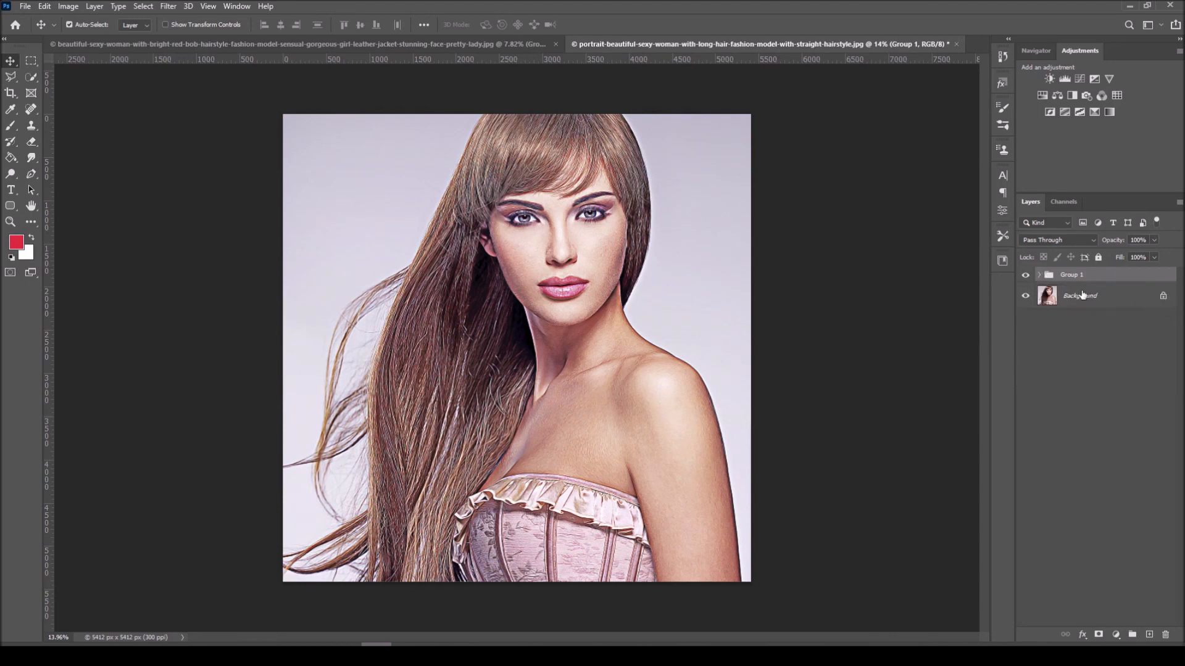
- Toggle Group 1's visibility repeatedly to compare the stylized portrait without the color overlay against the original photo
{"action": "left_click", "coordinate": [1026, 275]}
{"action": "left_click", "coordinate": [1025, 276]}
{"action": "left_click", "coordinate": [1026, 275]}
{"action": "left_click", "coordinate": [1026, 276]}
{"action": "left_click", "coordinate": [1025, 276]}
{"action": "left_click", "coordinate": [1026, 275]}
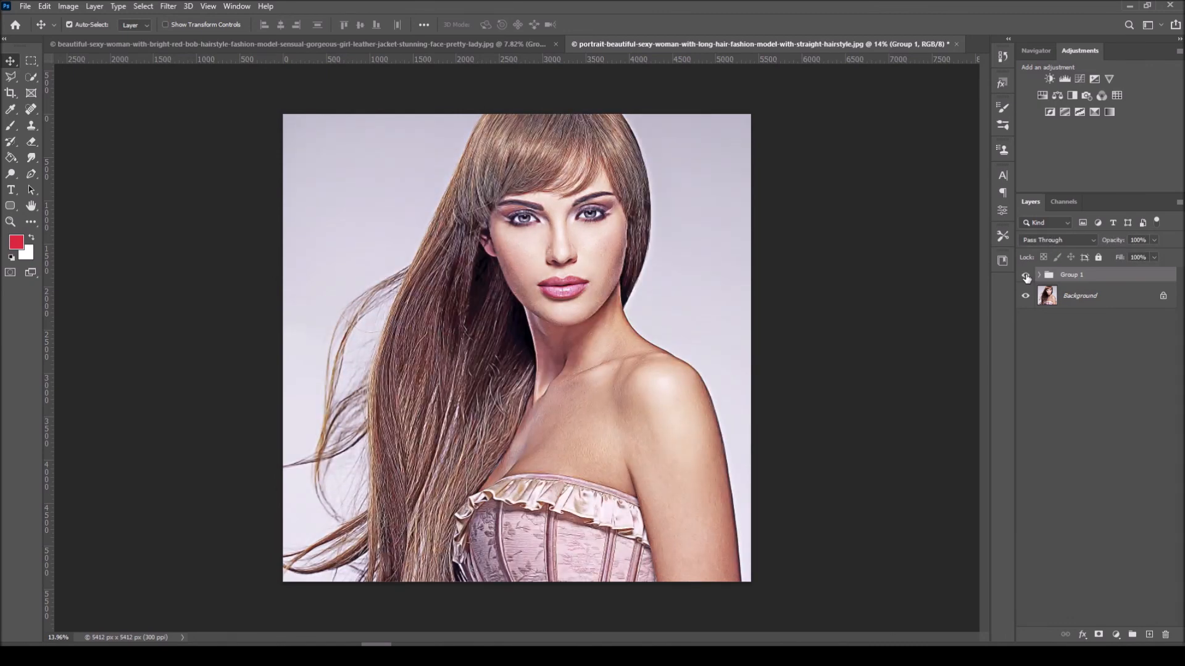